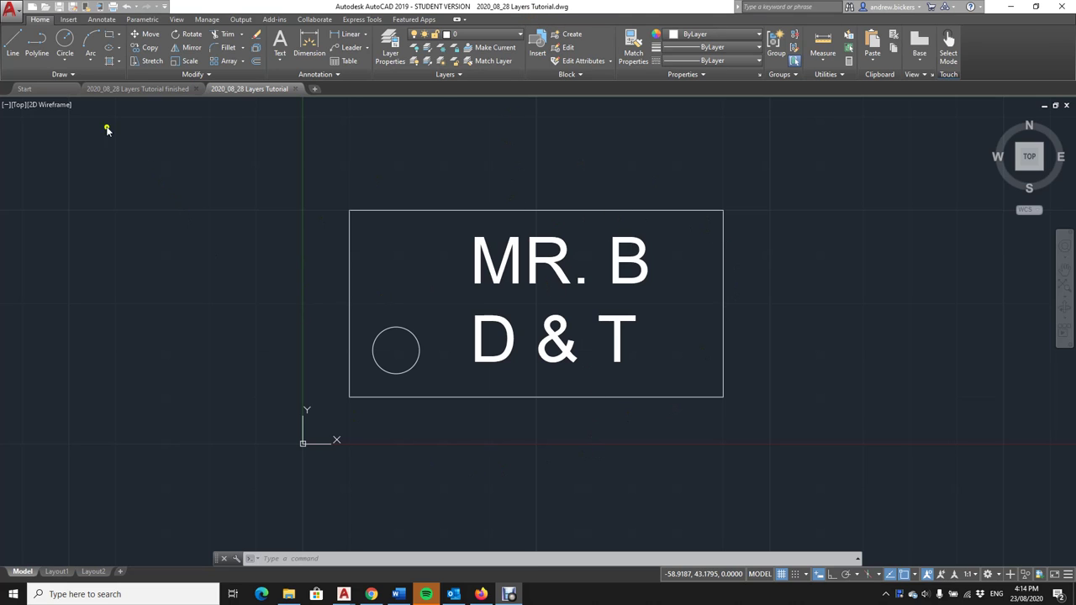
Save the drawing under the new name 2020_08_28 Layers Tutorial mrb.dwg in Documents
{"action": "left_click", "coordinate": [11, 10]}
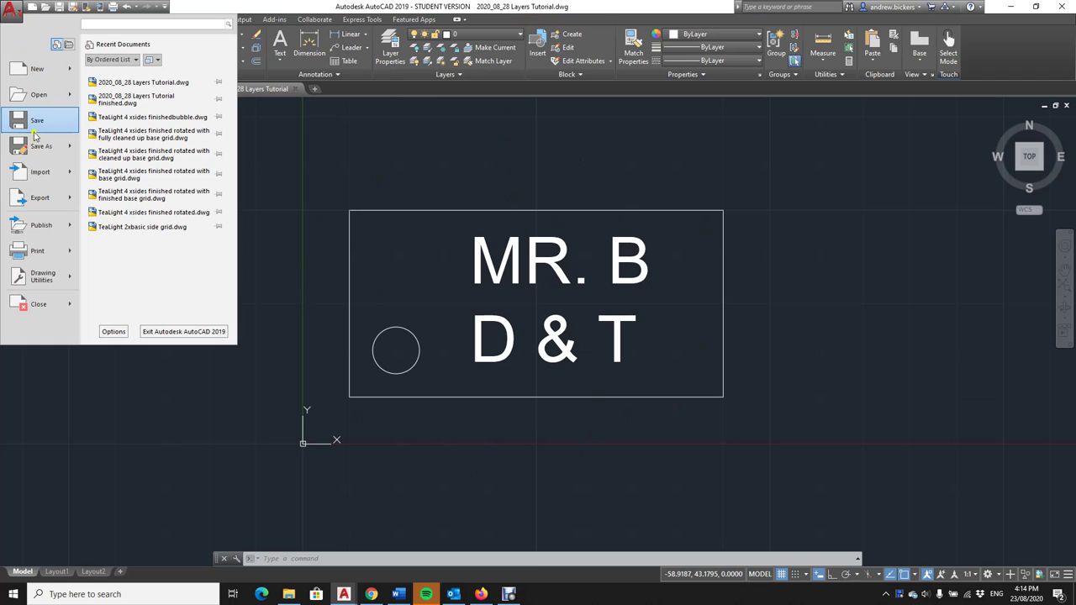
{"action": "left_click", "coordinate": [37, 145]}
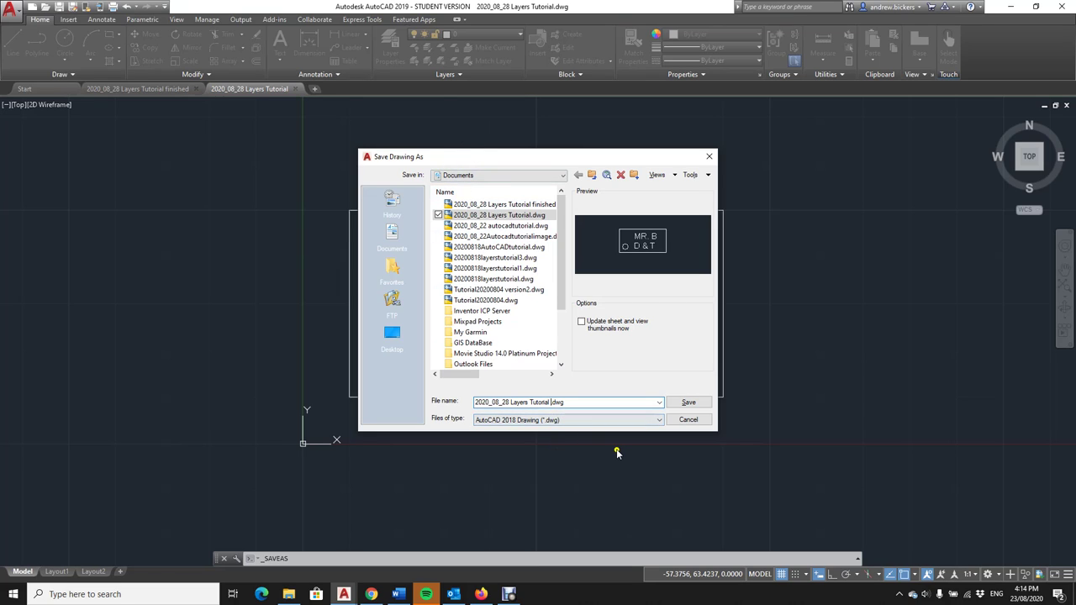
{"action": "type", "text": "mrb"}
{"action": "left_click", "coordinate": [689, 404]}
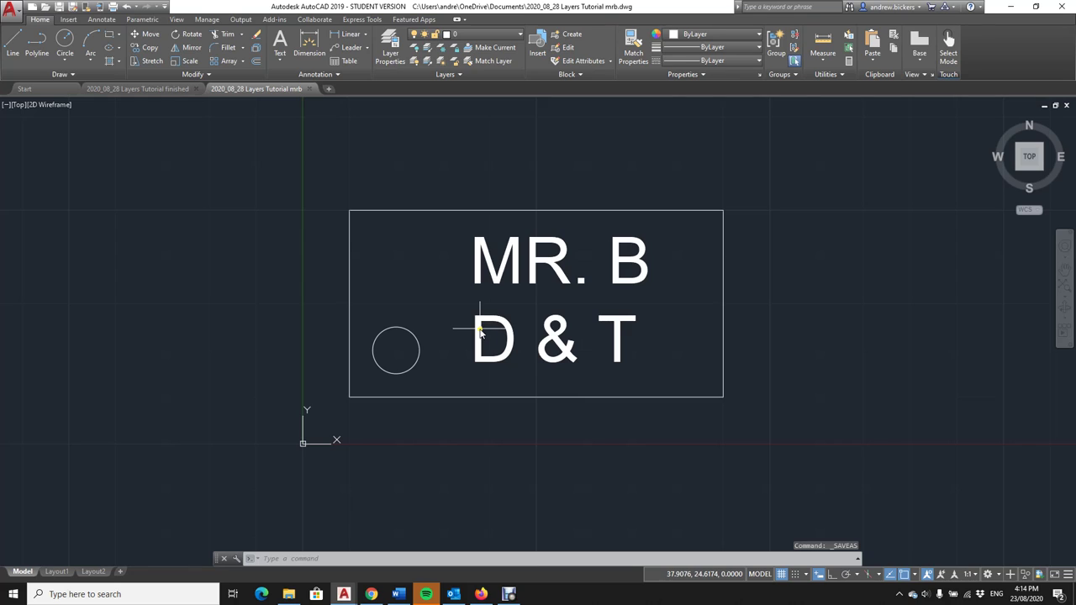
Select the rectangle, the circle and the text individually, and clear the selection
{"action": "left_click", "coordinate": [478, 211]}
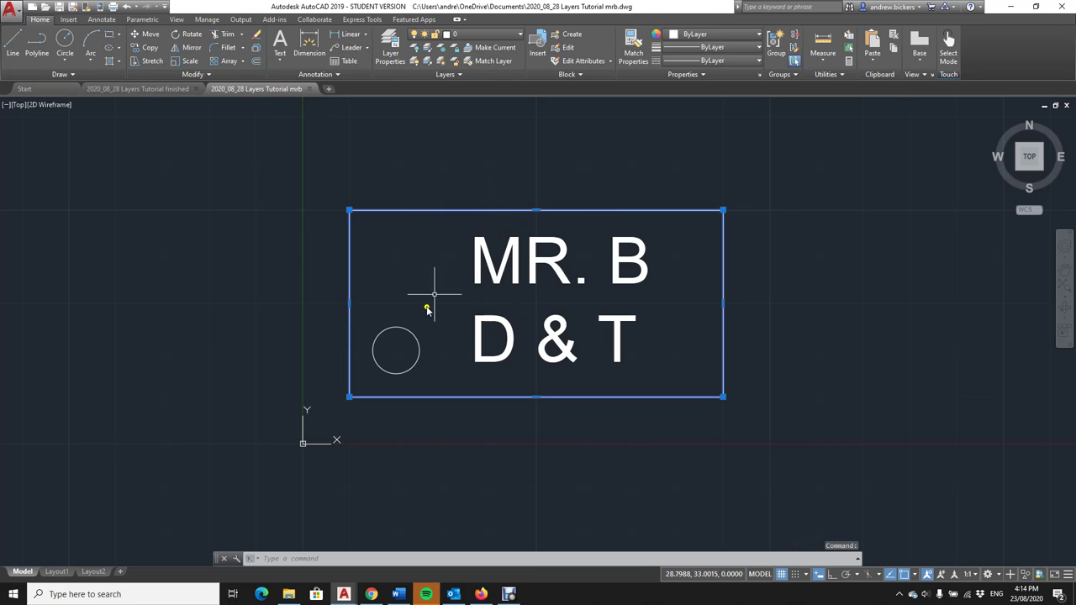
{"action": "left_click", "coordinate": [412, 331]}
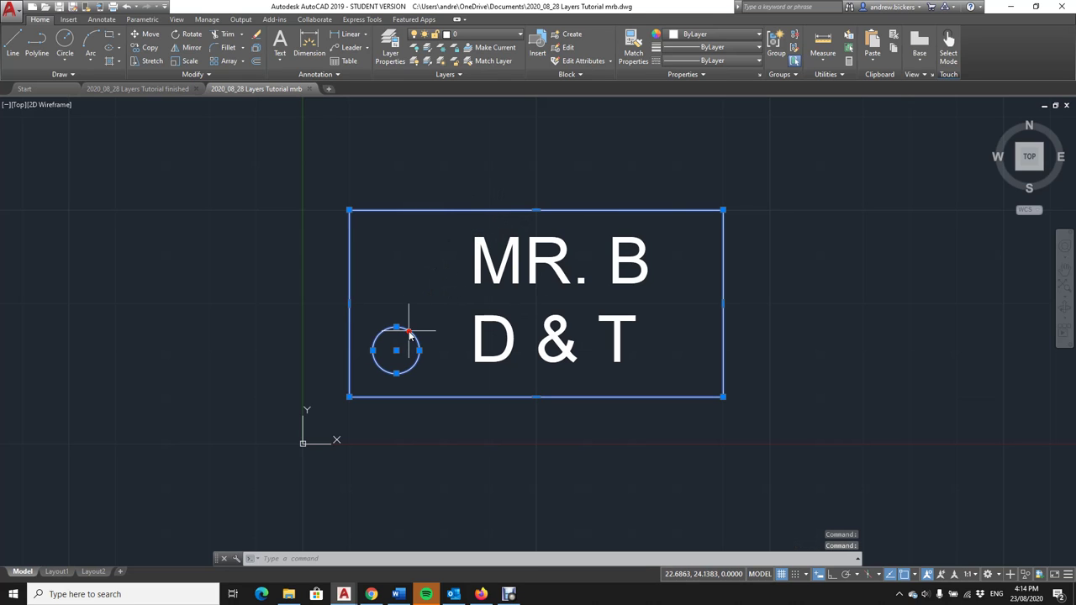
{"action": "left_click", "coordinate": [514, 272]}
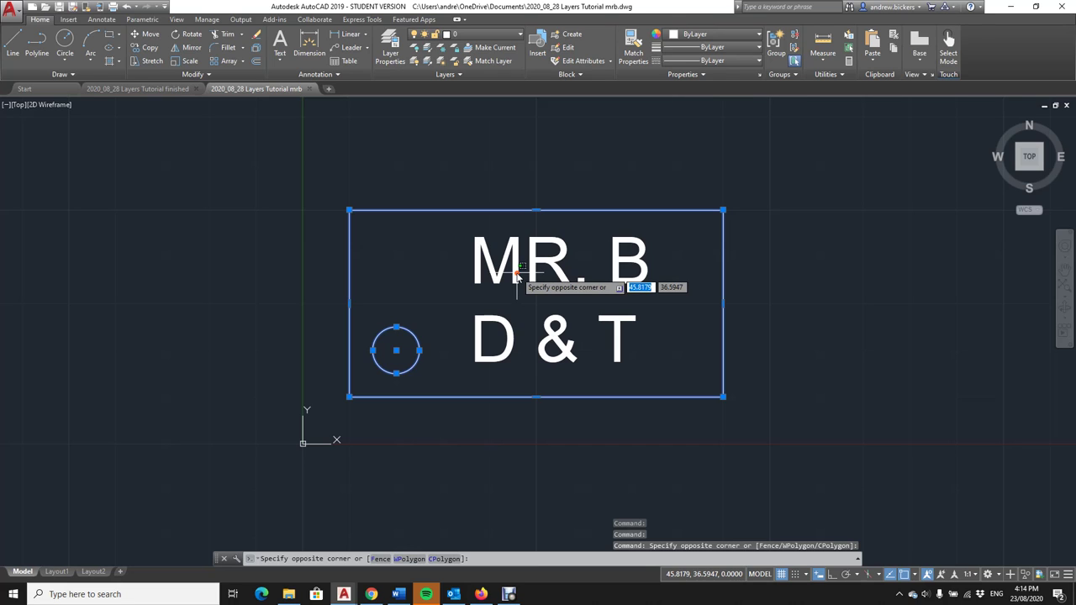
{"action": "left_click", "coordinate": [515, 287]}
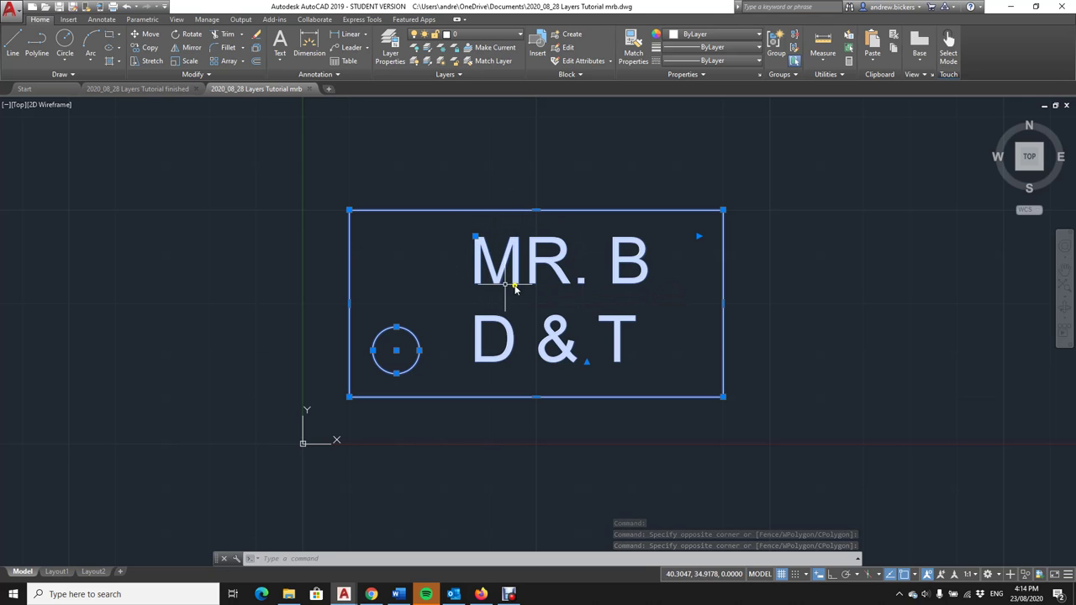
{"action": "key", "text": "Escape"}
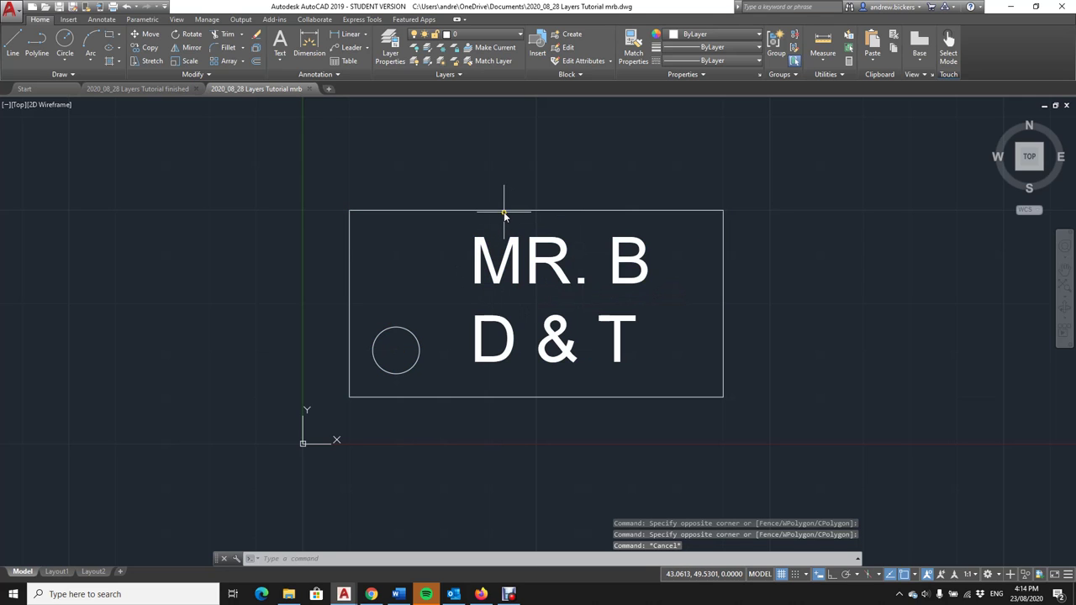
{"action": "left_click", "coordinate": [504, 212]}
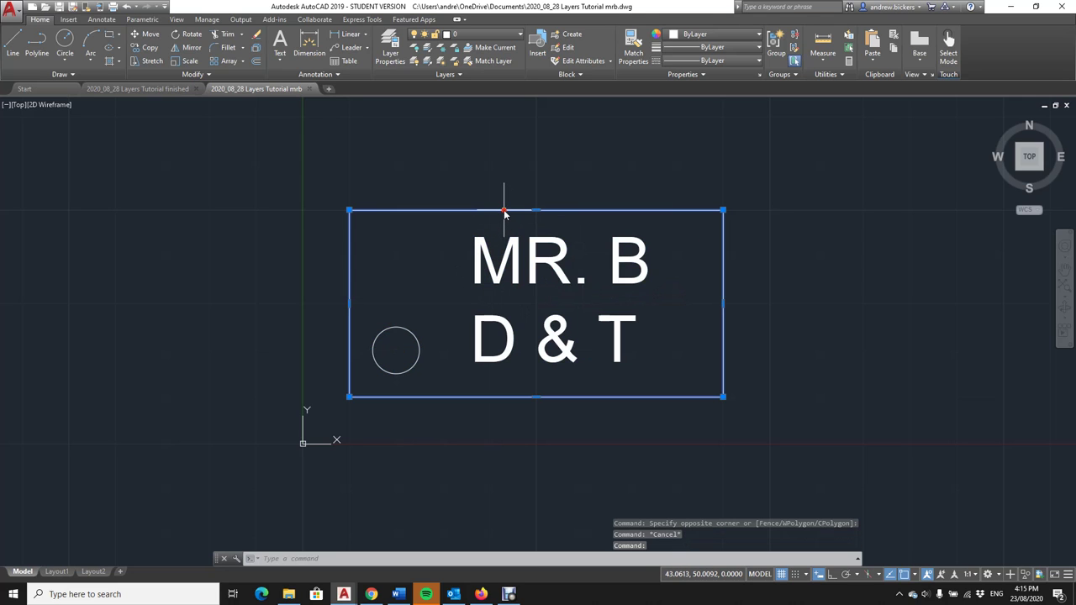
{"action": "left_click", "coordinate": [410, 331]}
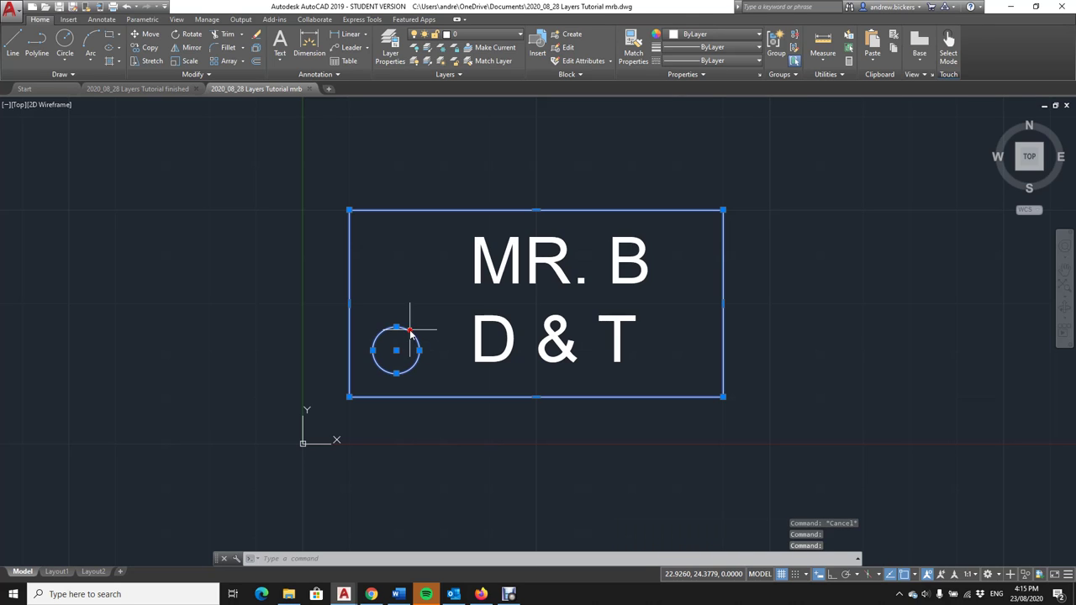
{"action": "left_click", "coordinate": [495, 278]}
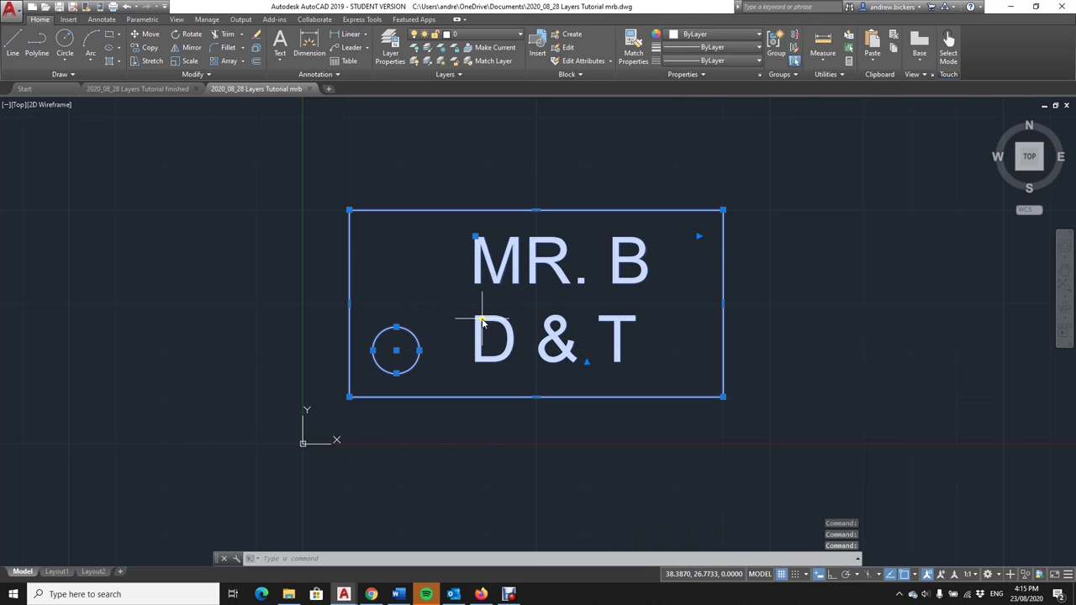
{"action": "key", "text": "Escape"}
{"action": "left_click", "coordinate": [440, 211]}
{"action": "key", "text": "Escape"}
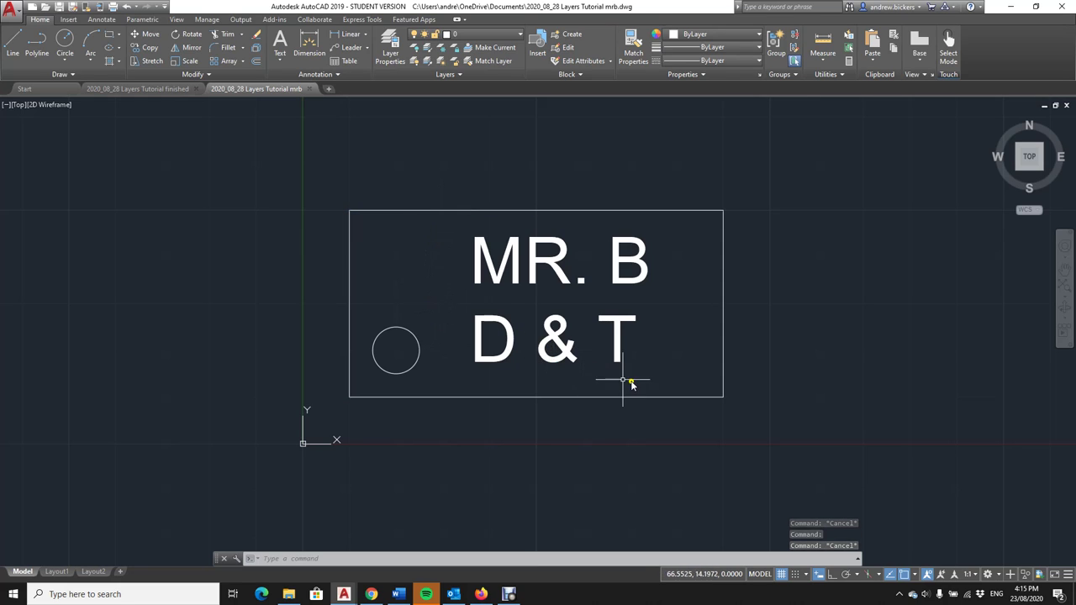
Select all objects with a window enclosing the whole nameplate, and clear the selection
{"action": "left_click", "coordinate": [332, 193]}
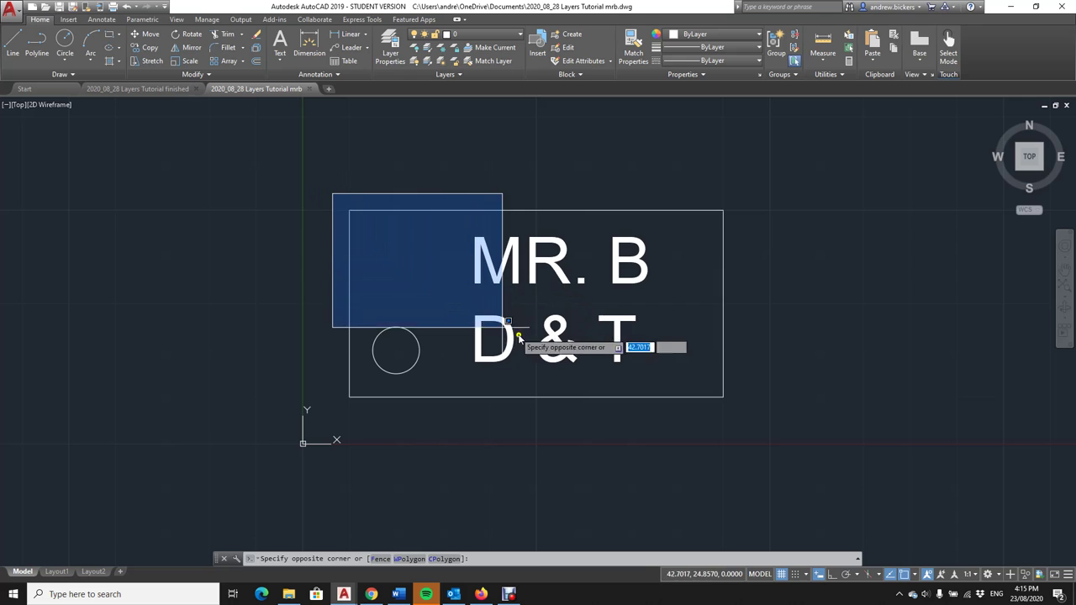
{"action": "left_click", "coordinate": [752, 426]}
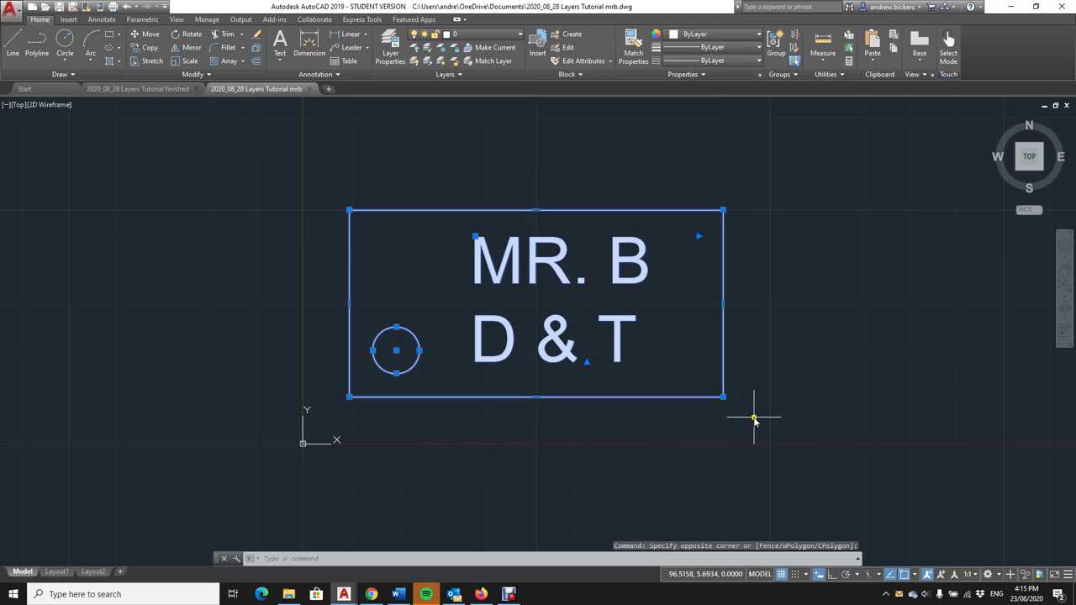
{"action": "key", "text": "Escape"}
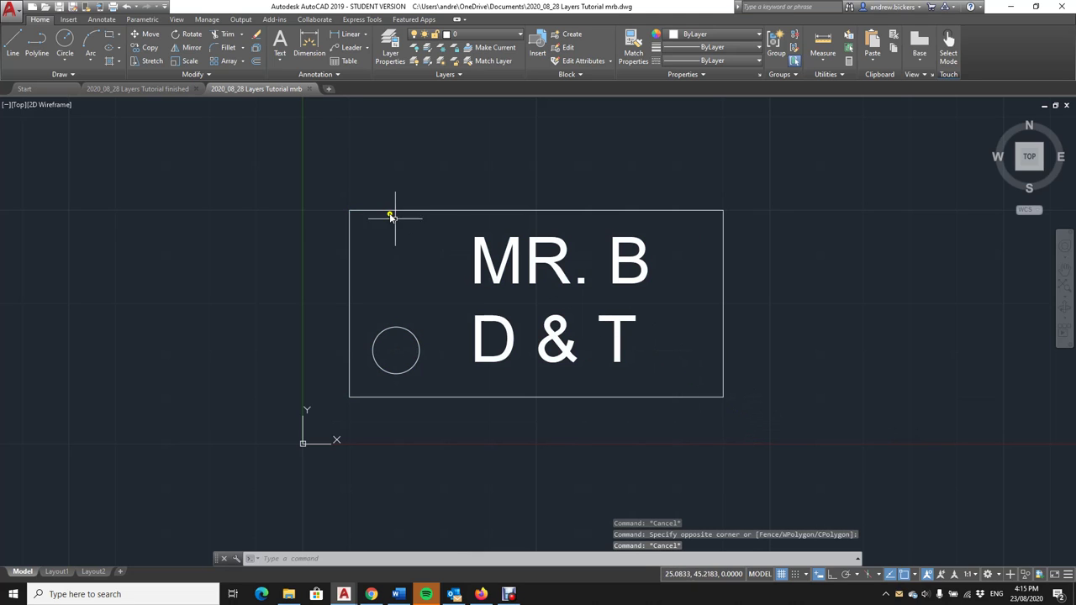
Draw selection windows over the nameplate's upper-left corner and around its left part to select only the circle, and clear the selection
{"action": "left_click", "coordinate": [340, 195]}
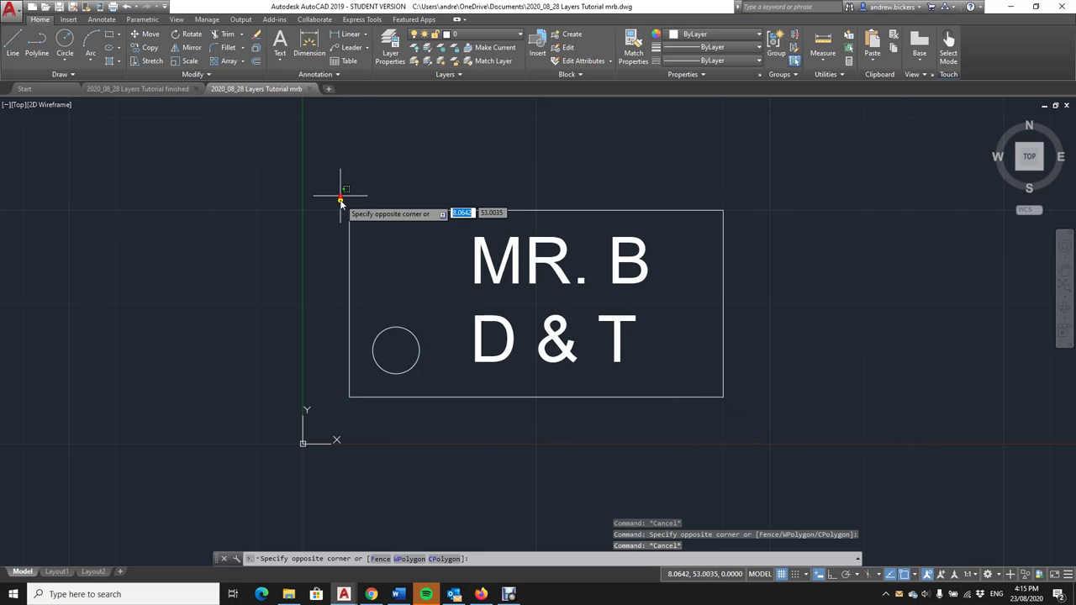
{"action": "left_click", "coordinate": [397, 252]}
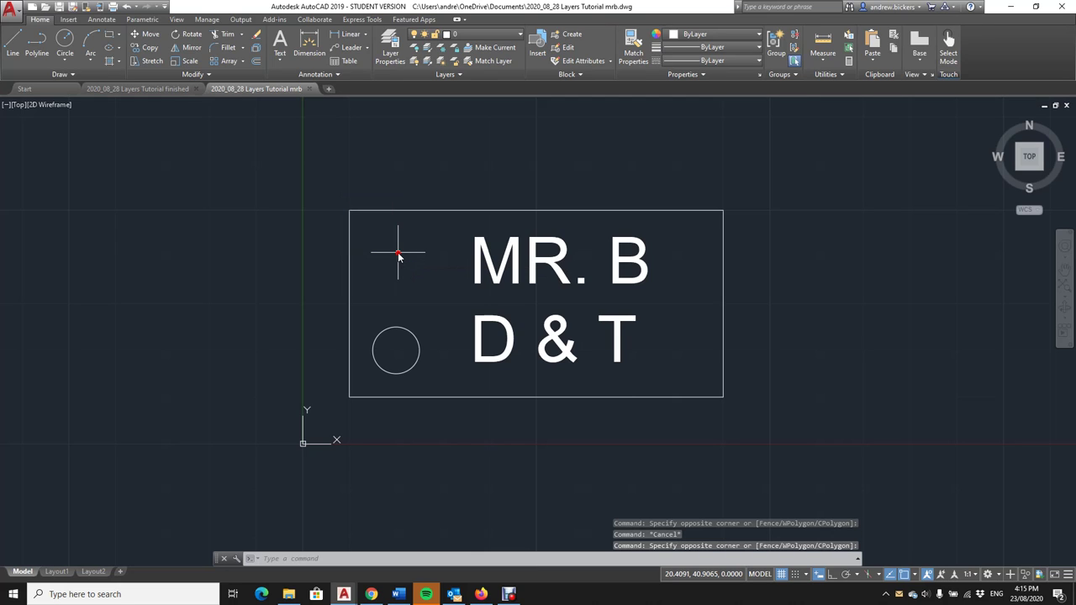
{"action": "left_click", "coordinate": [336, 200]}
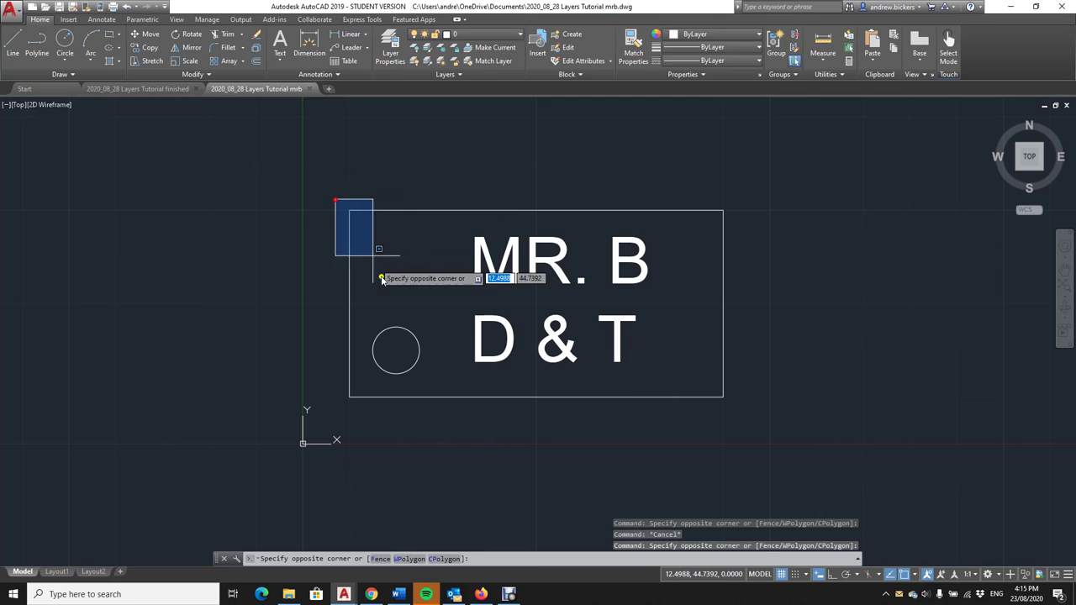
{"action": "left_click", "coordinate": [447, 430]}
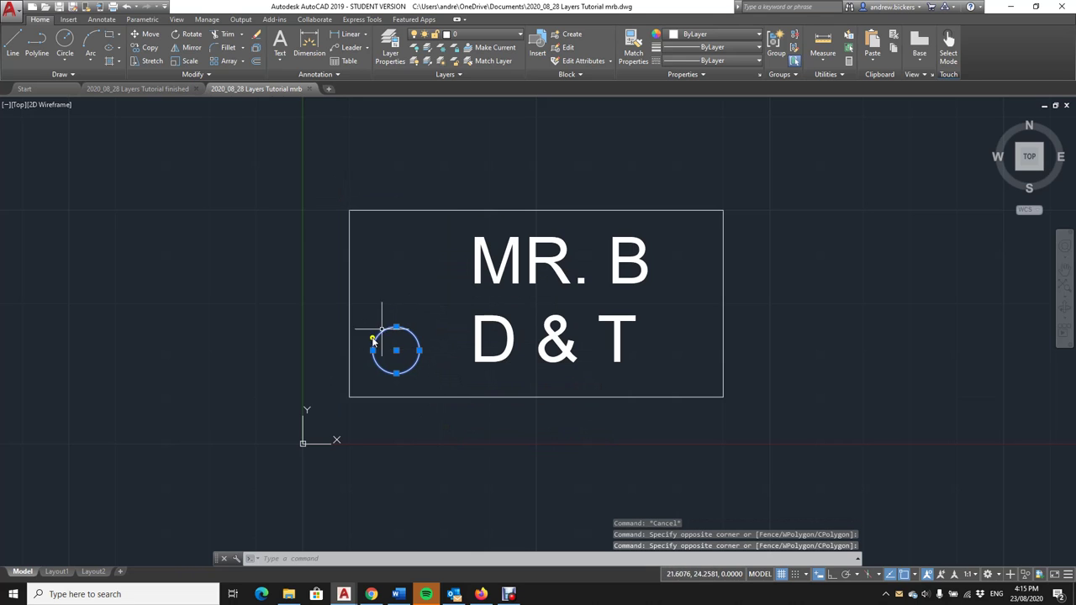
{"action": "key", "text": "Escape"}
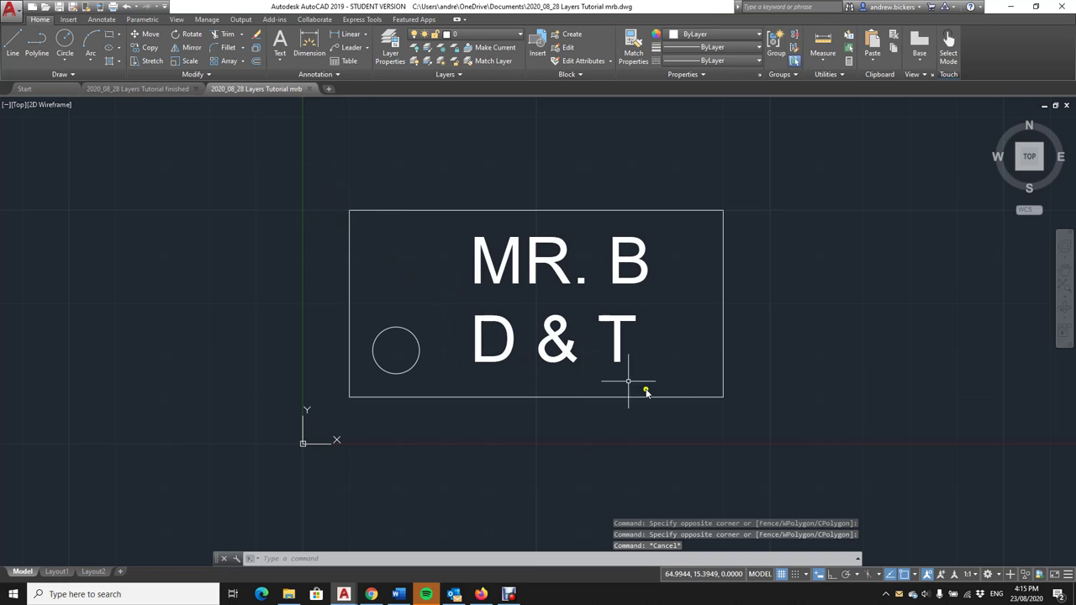
Select with crossing windows from the nameplate's lower-right, one touching only the rectangle and one reaching the text and circle, clearing each selection
{"action": "left_click", "coordinate": [758, 420]}
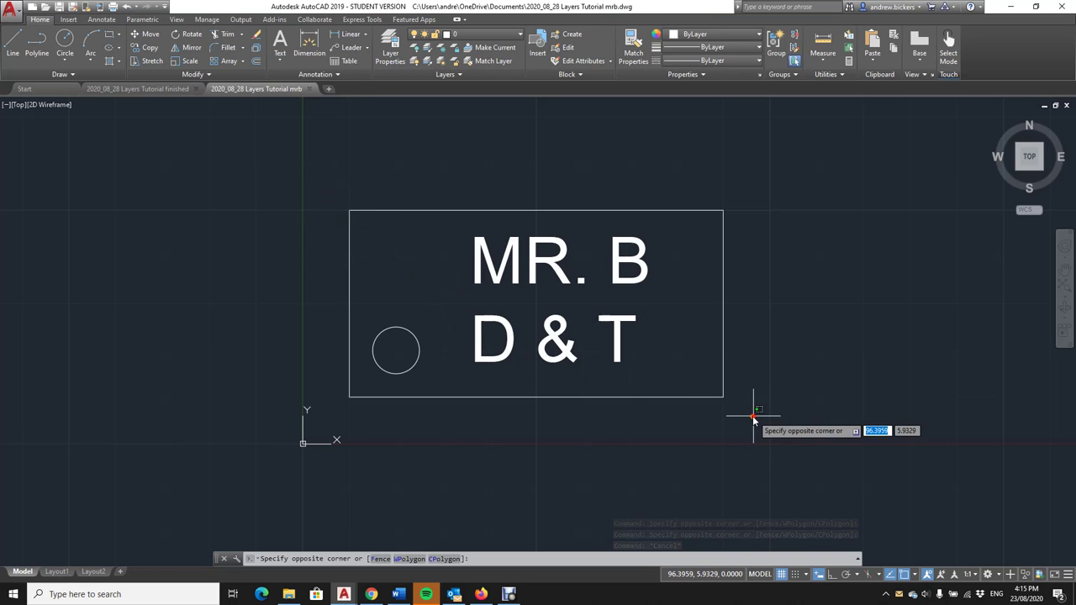
{"action": "left_click", "coordinate": [666, 339]}
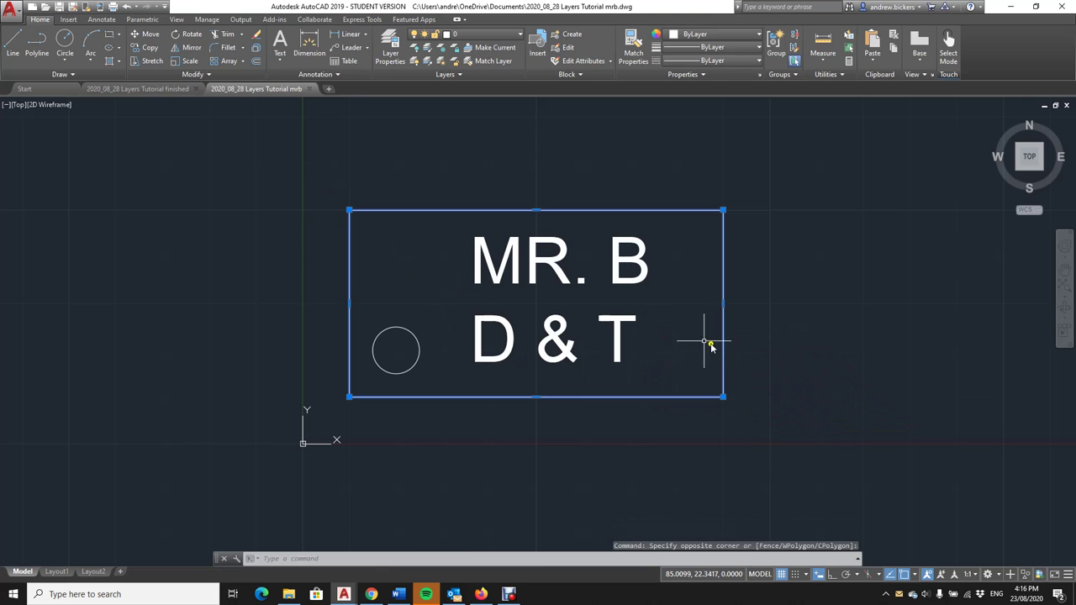
{"action": "key", "text": "Escape"}
{"action": "left_click", "coordinate": [731, 435]}
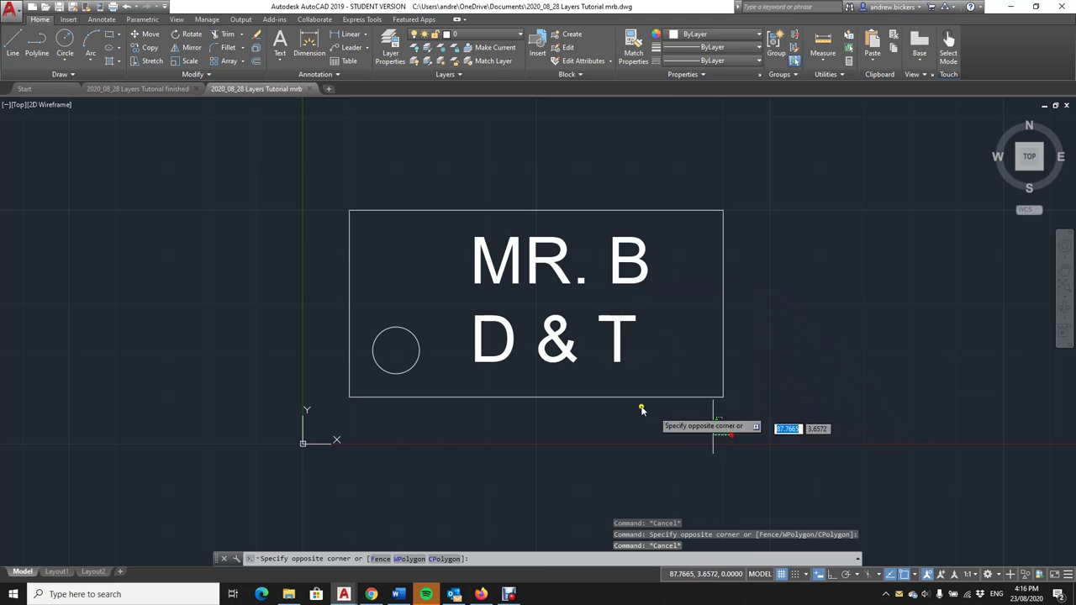
{"action": "left_click", "coordinate": [411, 303]}
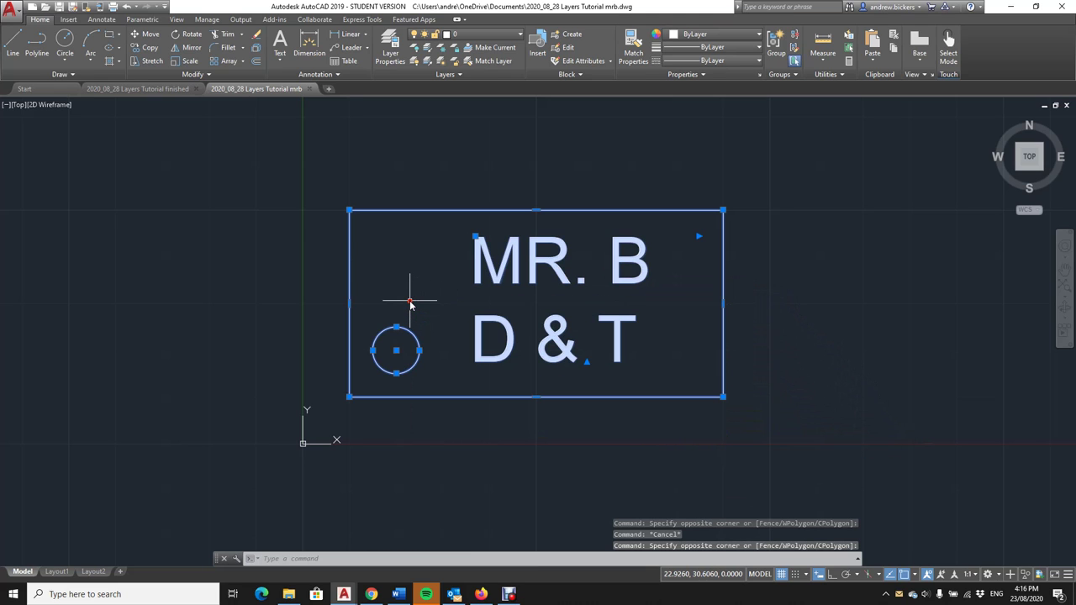
{"action": "key", "text": "Escape"}
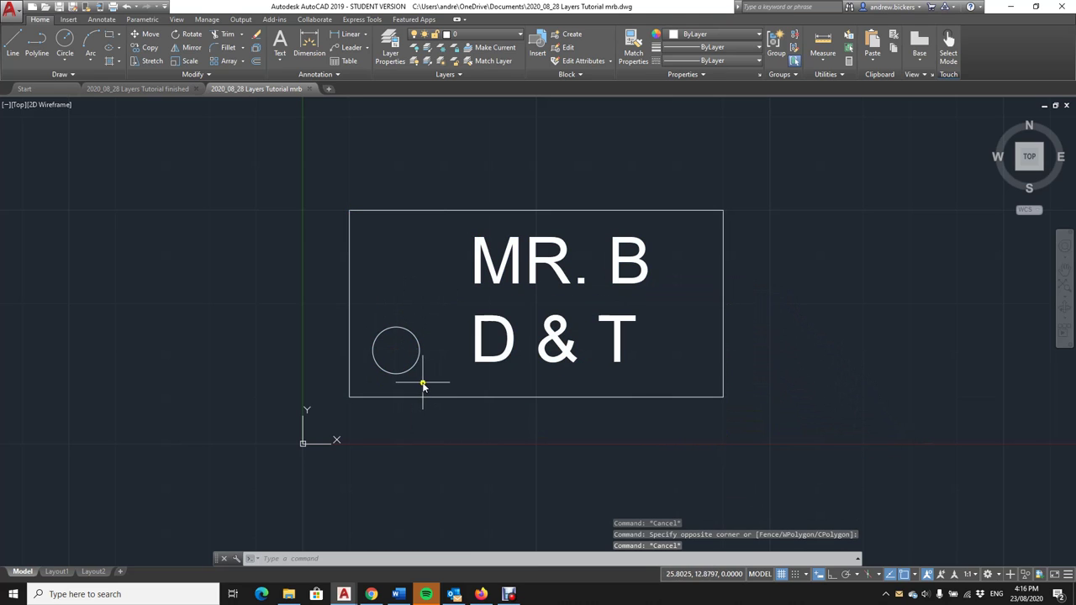
Select only the circle with a window drawn closely around it, and clear the selection
{"action": "left_click", "coordinate": [416, 367]}
{"action": "left_click", "coordinate": [370, 324]}
{"action": "key", "text": "Escape"}
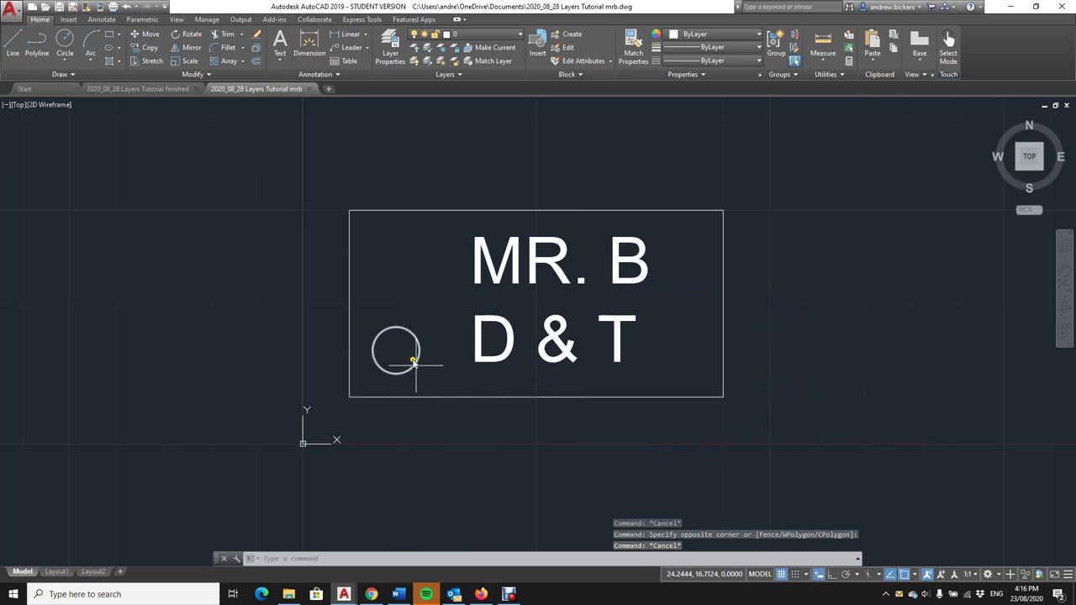
{"action": "left_click", "coordinate": [364, 316]}
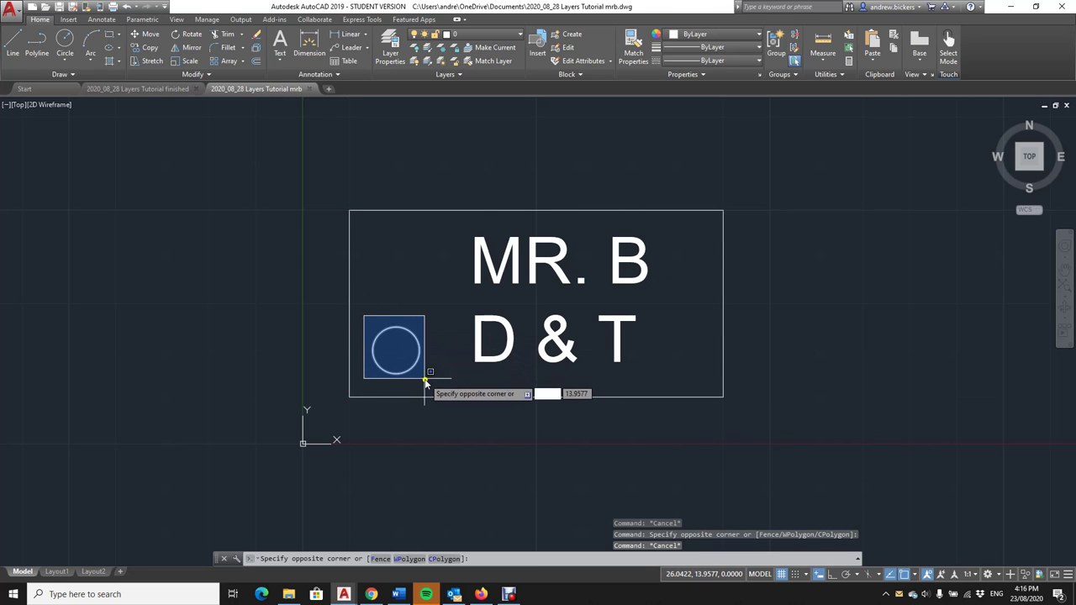
{"action": "key", "text": "Escape"}
{"action": "left_click", "coordinate": [366, 316]}
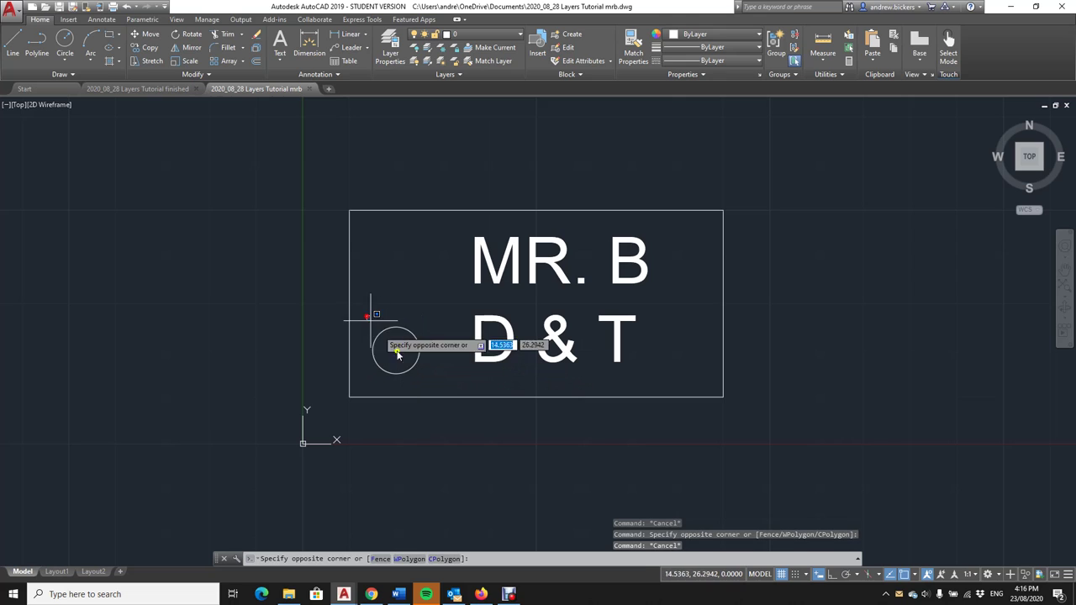
{"action": "left_click", "coordinate": [429, 386]}
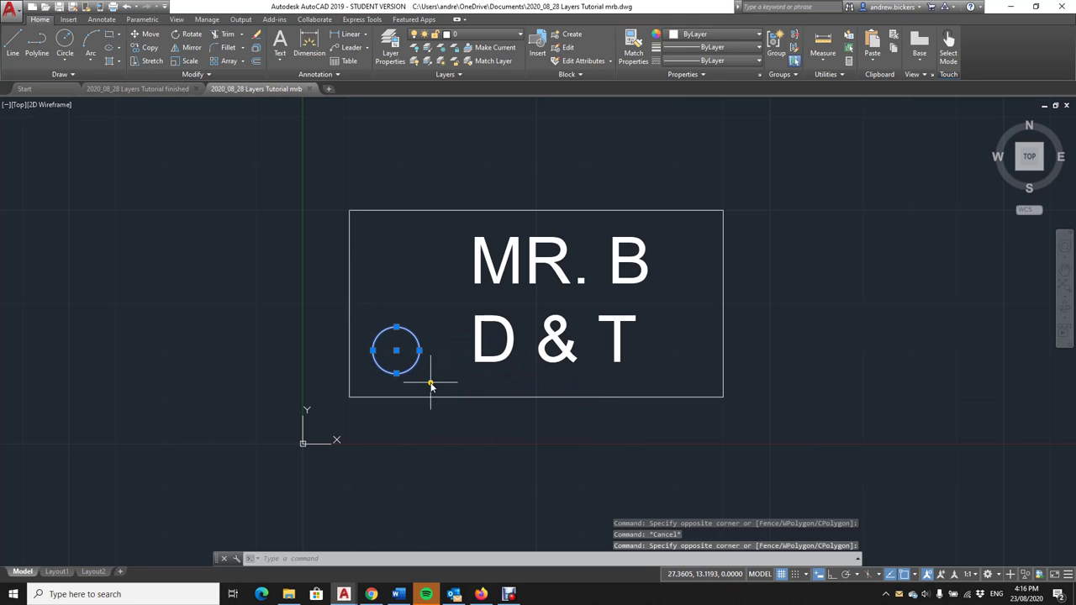
{"action": "key", "text": "Escape"}
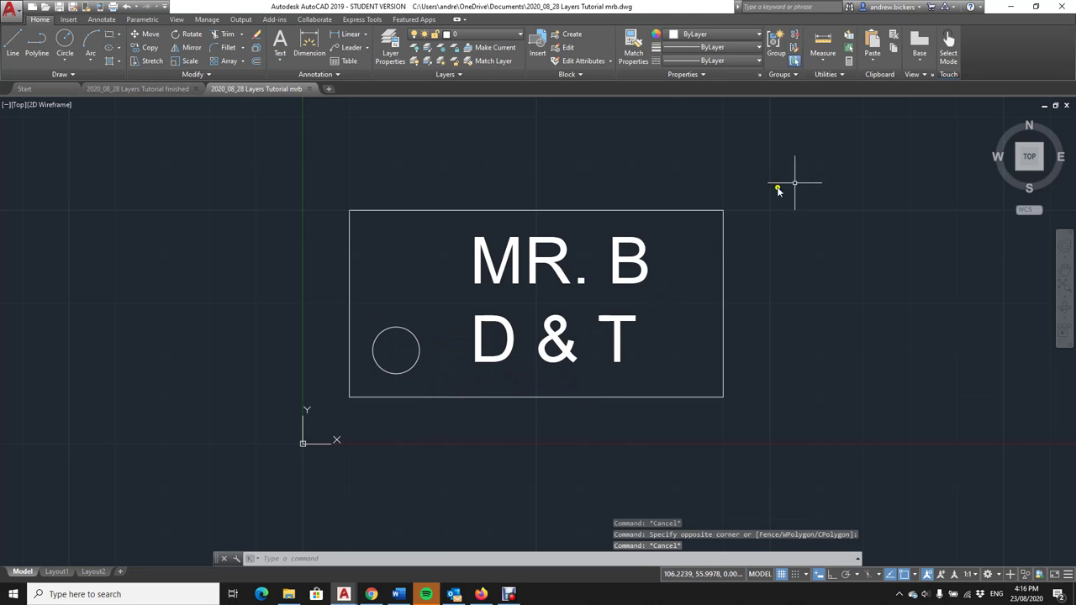
Select the rectangle and text with a crossing lasso and each one individually, clearing every selection
{"action": "mouse_move", "coordinate": [736, 198]}
{"action": "left_mouse_down"}
{"action": "mouse_move", "coordinate": [672, 185]}
{"action": "mouse_move", "coordinate": [613, 221]}
{"action": "mouse_move", "coordinate": [634, 294]}
{"action": "mouse_move", "coordinate": [689, 312]}
{"action": "mouse_move", "coordinate": [756, 305]}
{"action": "mouse_move", "coordinate": [771, 296]}
{"action": "mouse_move", "coordinate": [760, 264]}
{"action": "left_mouse_up"}
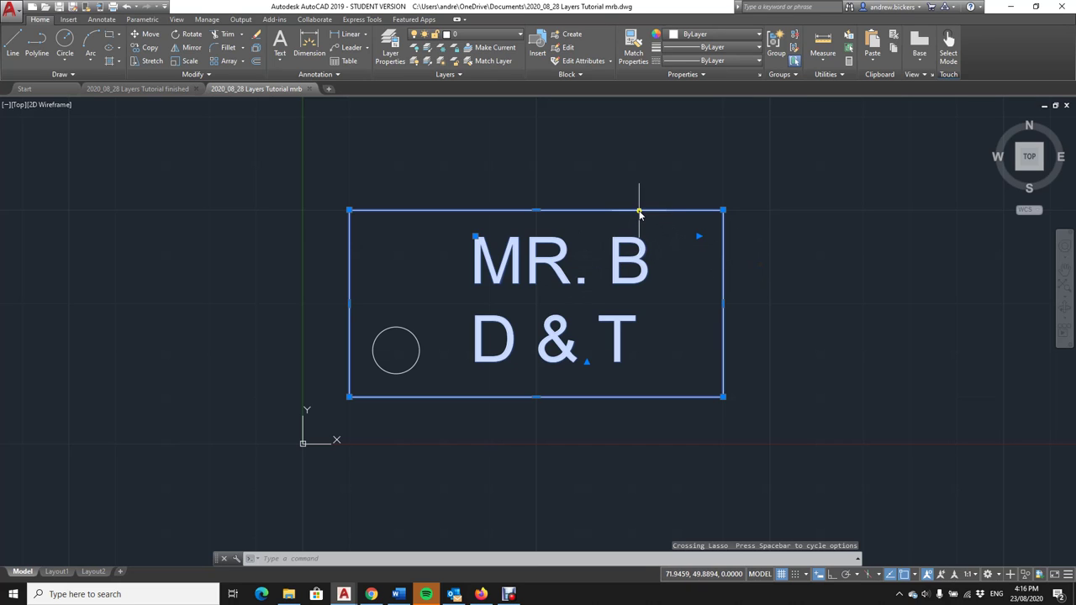
{"action": "key", "text": "Escape"}
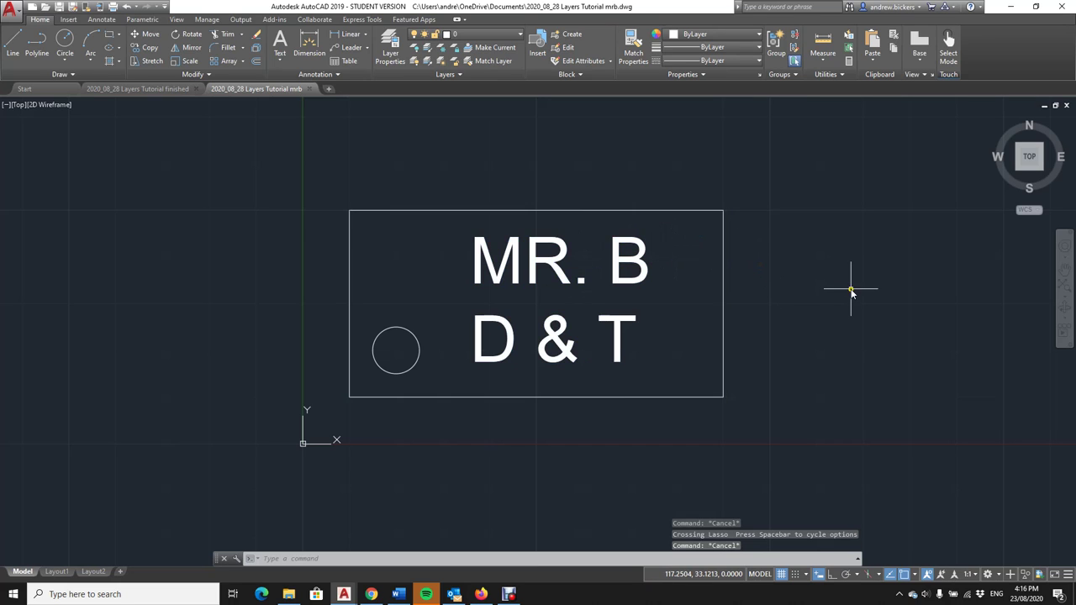
{"action": "left_click", "coordinate": [681, 210]}
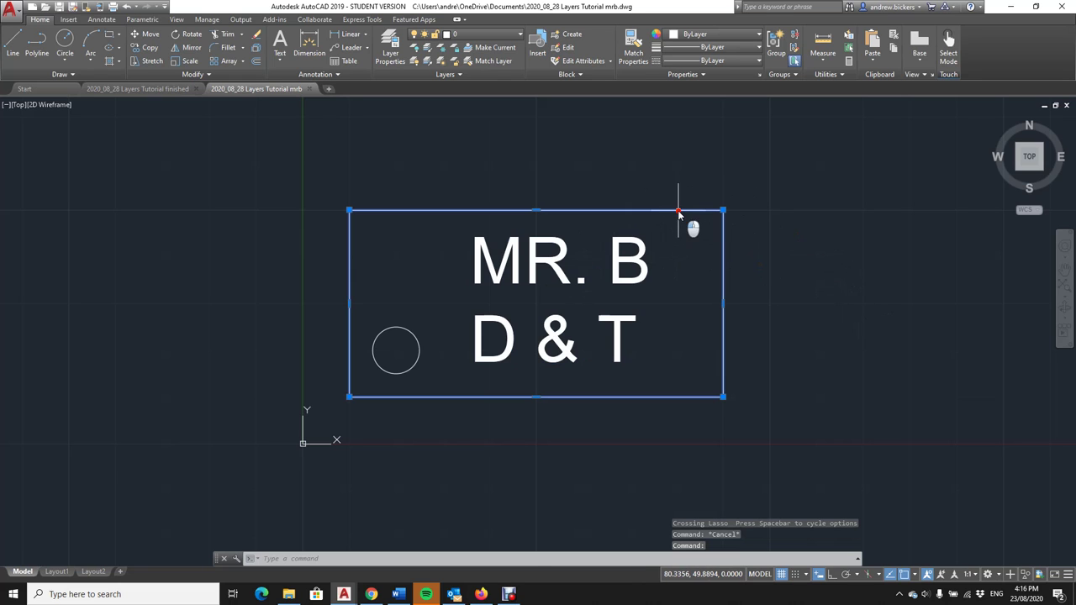
{"action": "key", "text": "Escape"}
{"action": "left_click", "coordinate": [631, 238]}
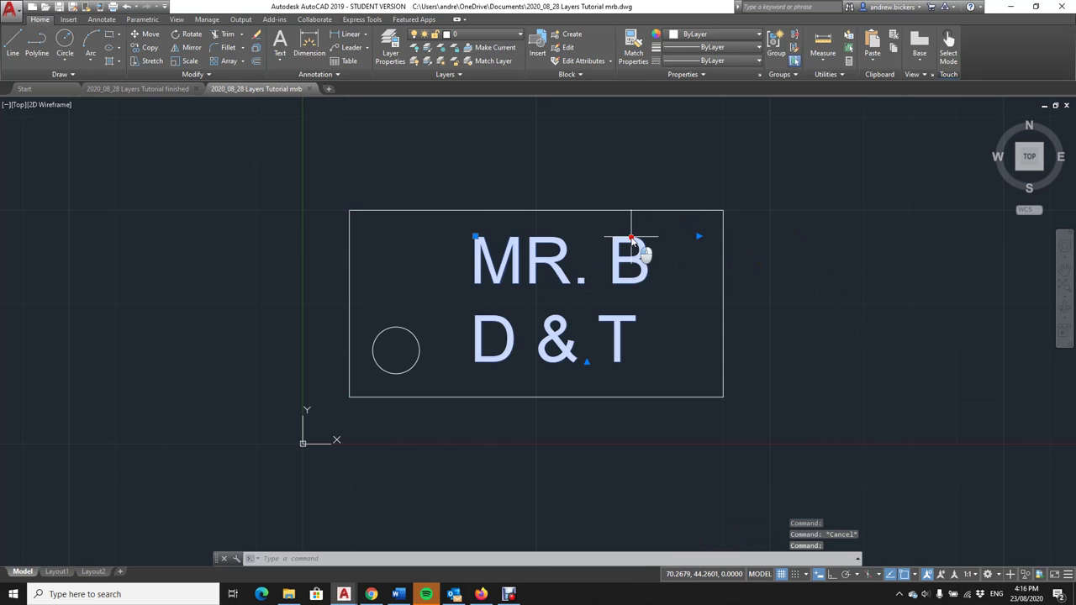
{"action": "key", "text": "Escape"}
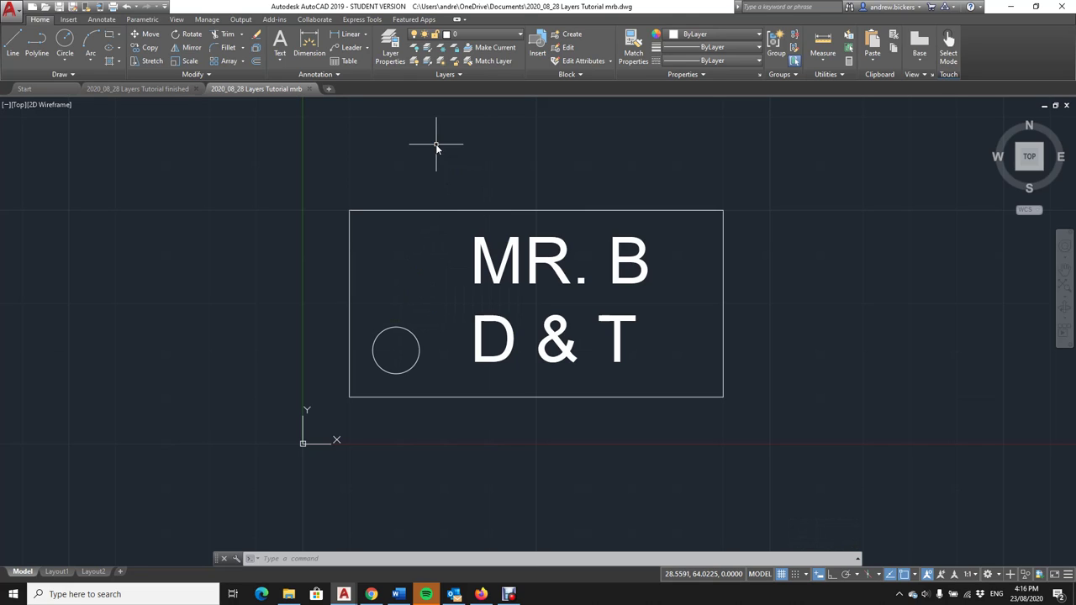
Show the object properties palette and place it beside the nameplate so that it does not cover the drawing
{"action": "left_click", "coordinate": [177, 20]}
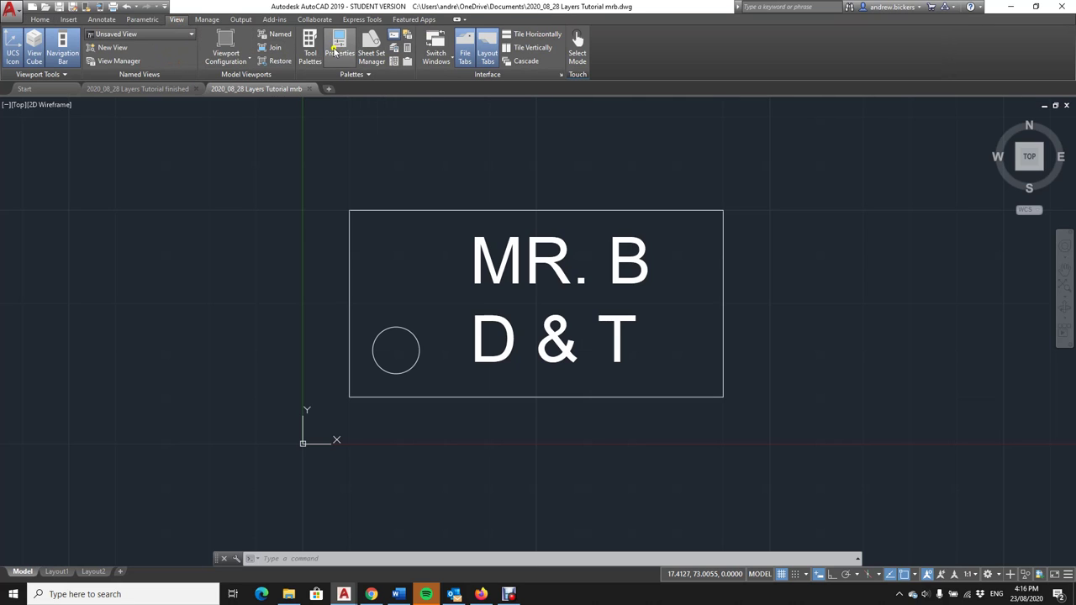
{"action": "left_click", "coordinate": [313, 559]}
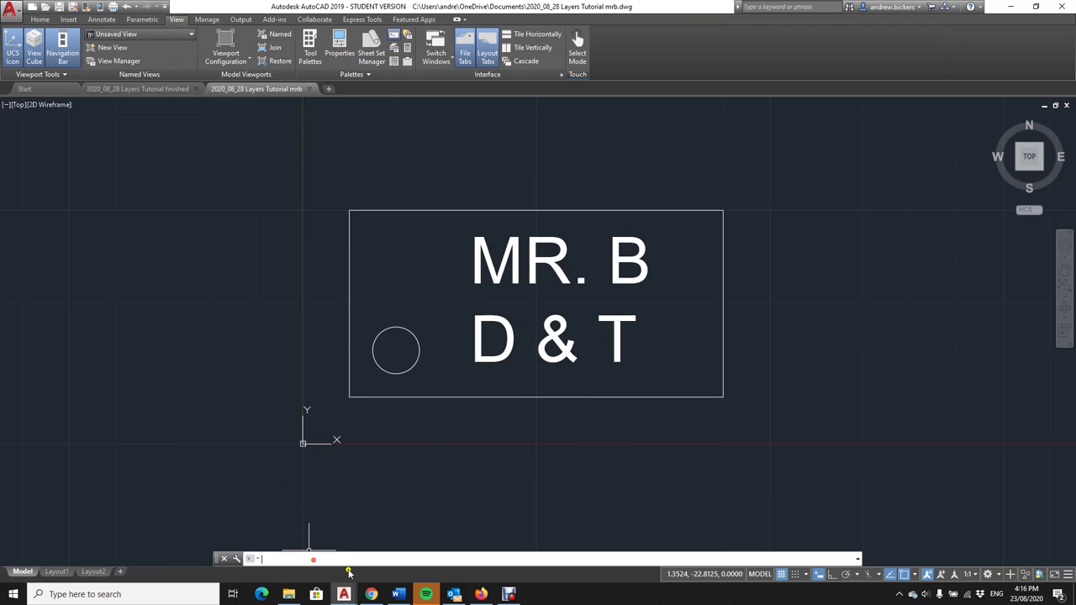
{"action": "type", "text": "prop"}
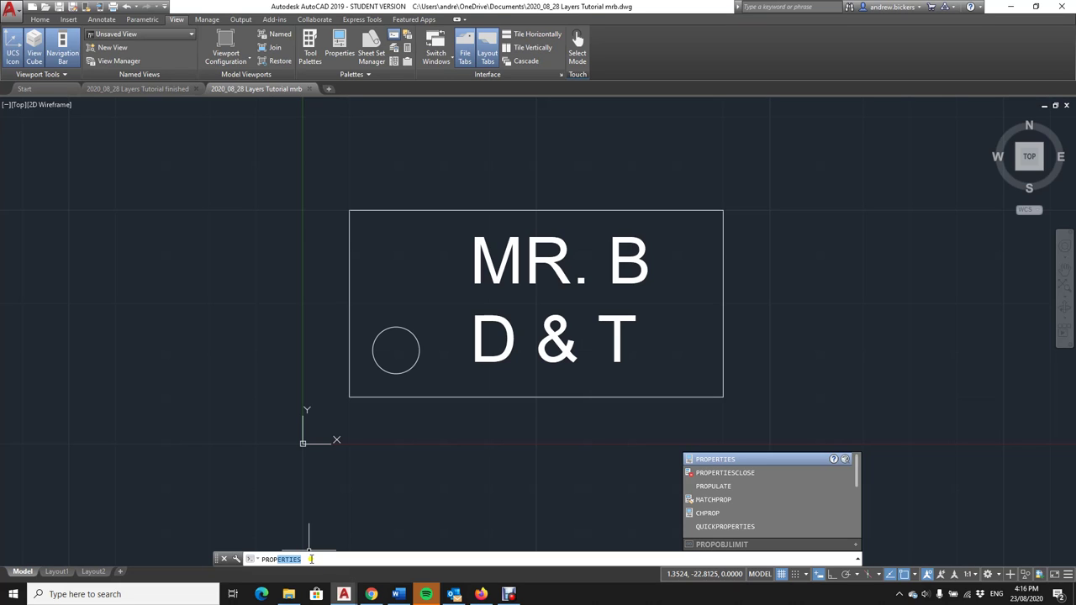
{"action": "key", "text": "Return"}
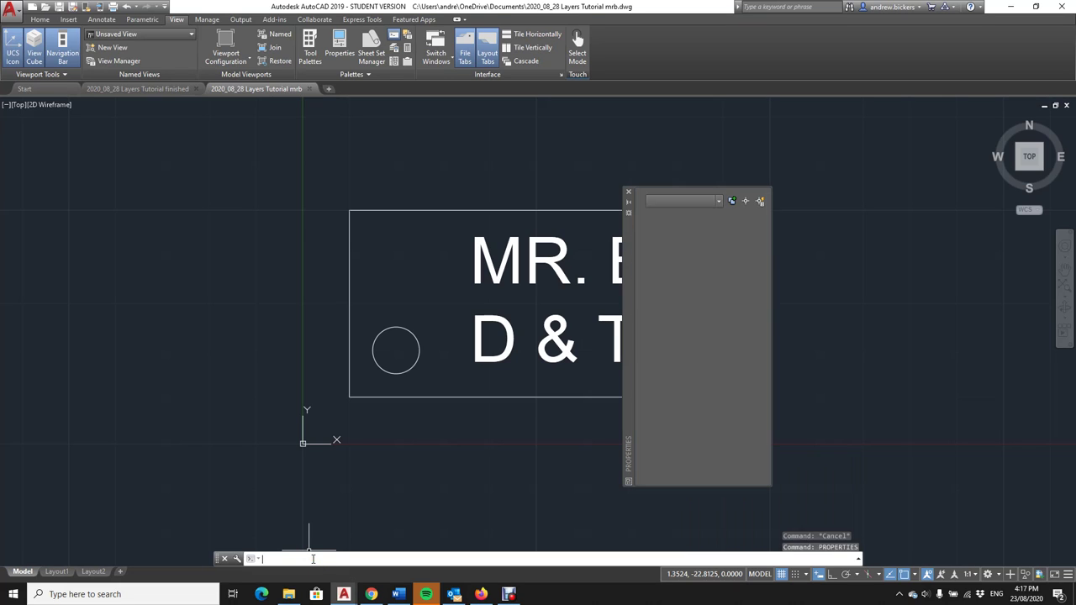
{"action": "left_click_drag", "start_coordinate": [626, 299], "coordinate": [754, 258]}
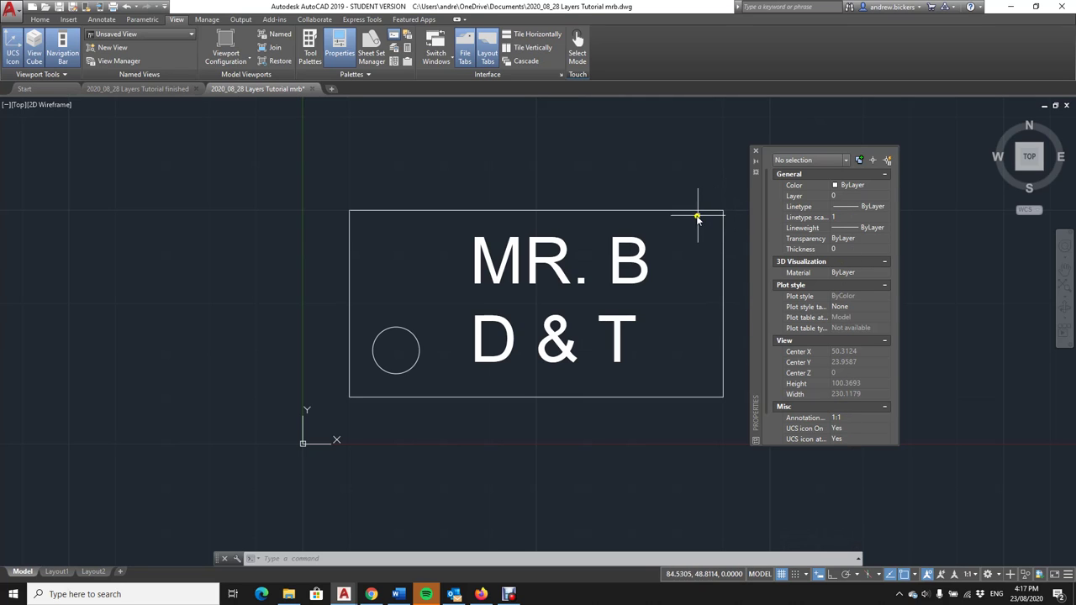
Select the nameplate rectangle to examine its layer property, move the properties palette farther from the drawing, and clear the selection
{"action": "left_click", "coordinate": [688, 211]}
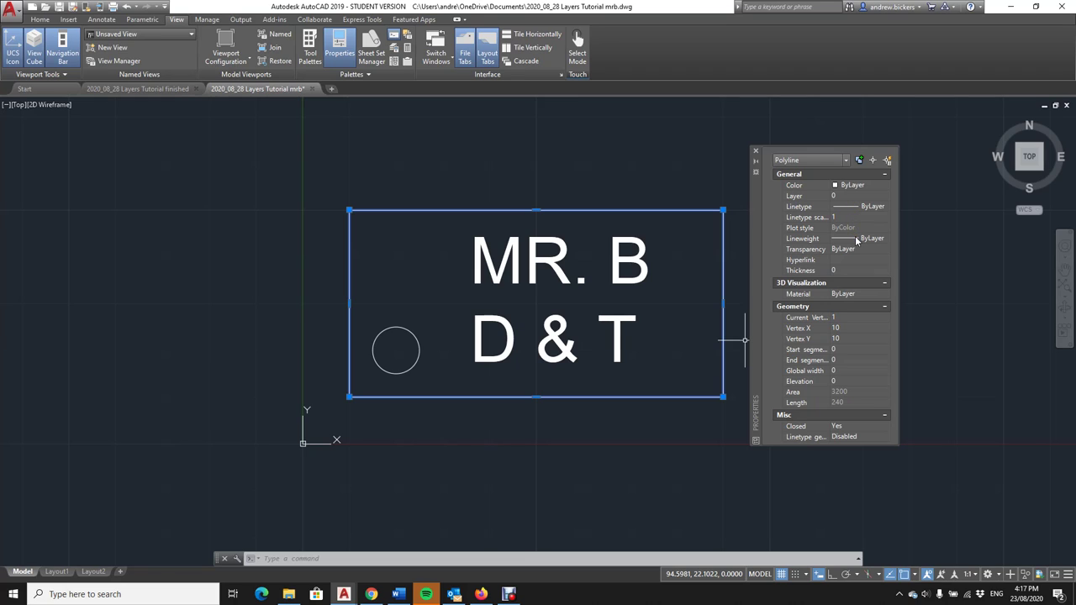
{"action": "left_click", "coordinate": [857, 198]}
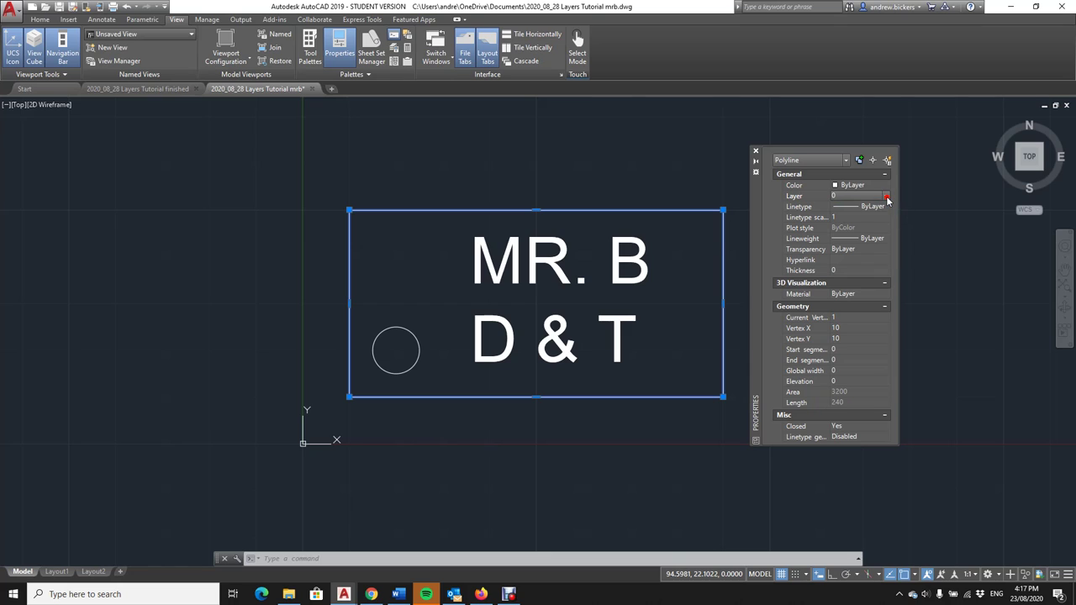
{"action": "left_click_drag", "start_coordinate": [757, 227], "coordinate": [841, 195]}
{"action": "key", "text": "Escape"}
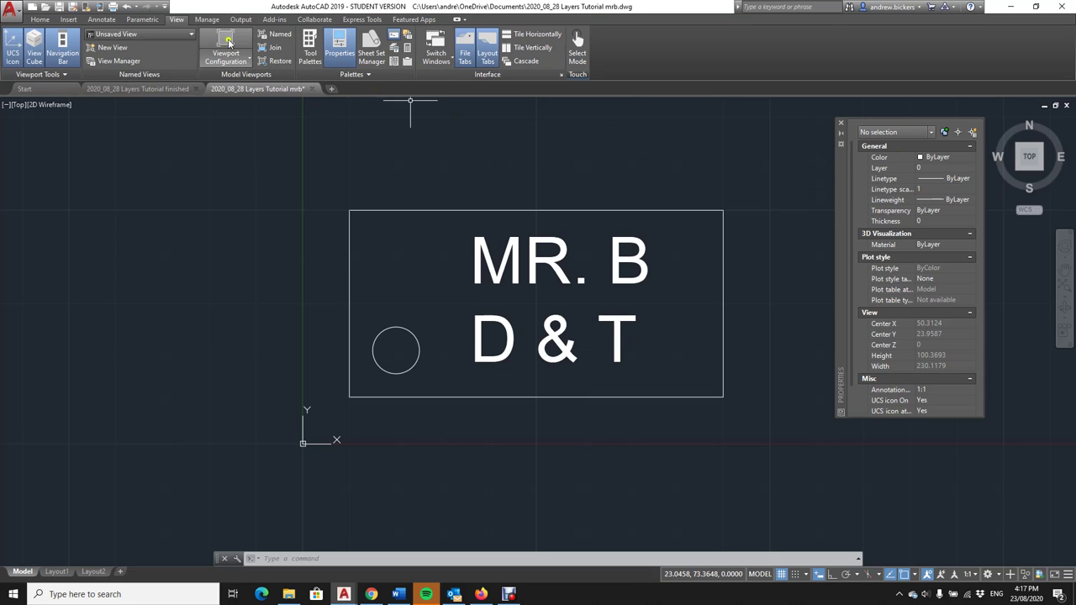
Open the Layer Properties Manager with the LAYER command and move it off the nameplate text
{"action": "left_click", "coordinate": [39, 20]}
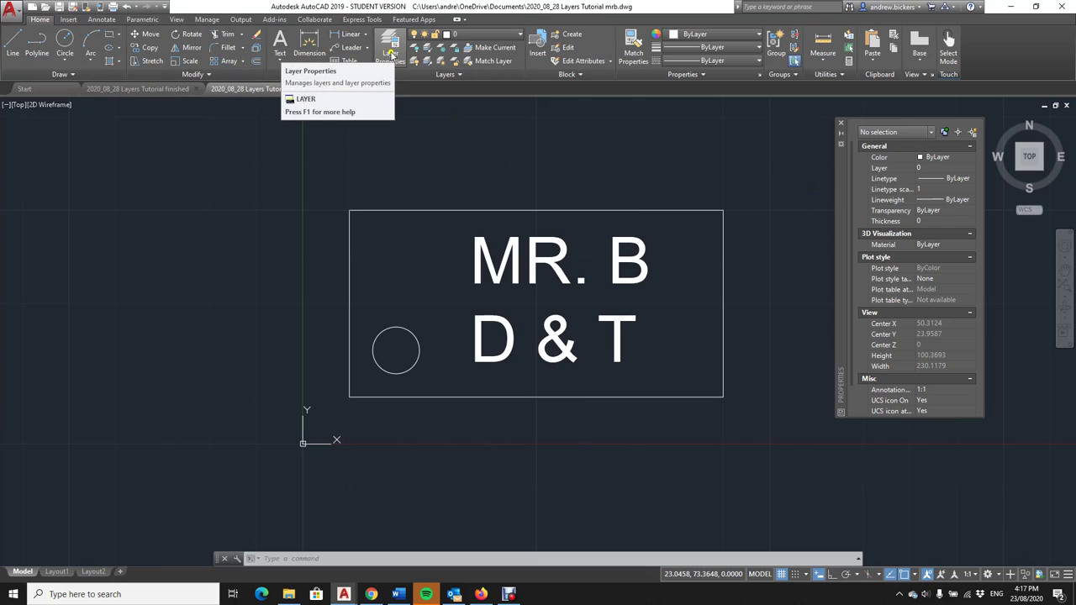
{"action": "left_click", "coordinate": [279, 559]}
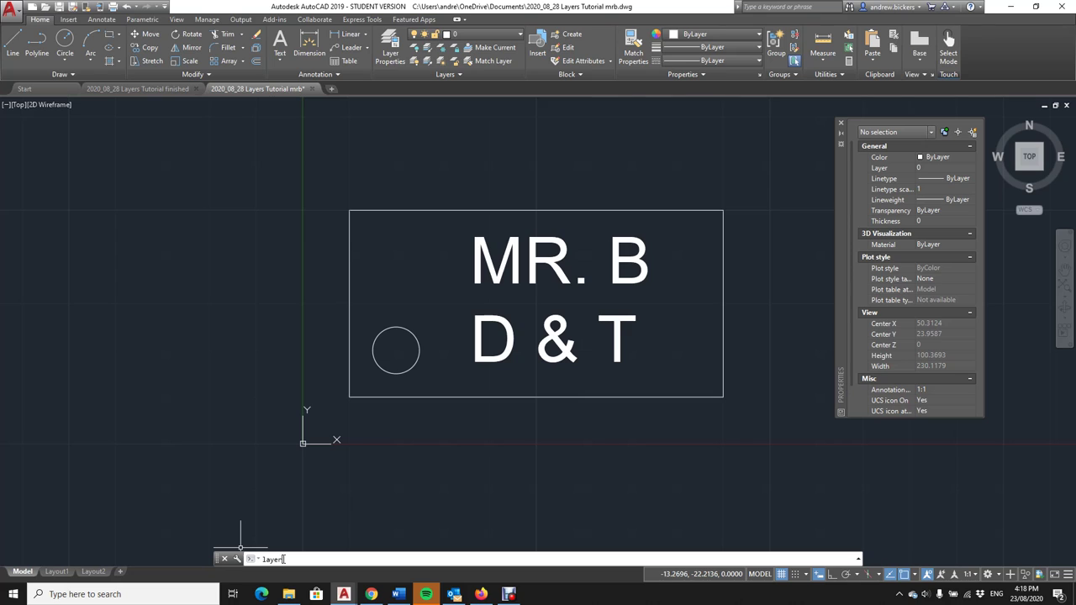
{"action": "key", "text": "Return"}
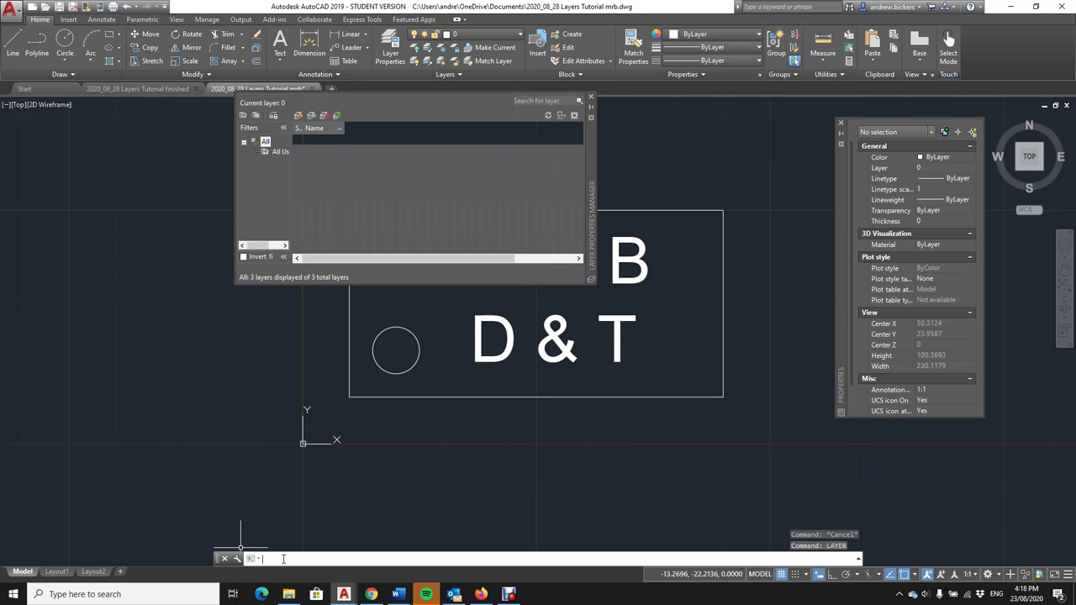
{"action": "mouse_move", "coordinate": [591, 189]}
{"action": "left_mouse_down"}
{"action": "mouse_move", "coordinate": [456, 227]}
{"action": "mouse_move", "coordinate": [361, 210]}
{"action": "mouse_move", "coordinate": [372, 201]}
{"action": "left_mouse_up"}
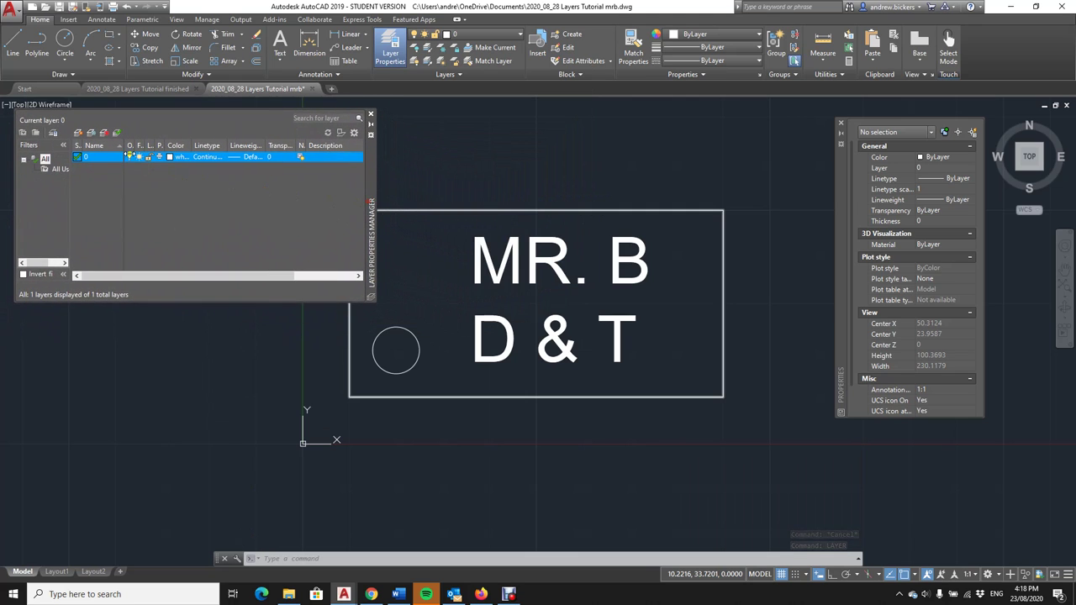
Create a new layer named engrave and set its colour to red, index 10
{"action": "left_click", "coordinate": [78, 132]}
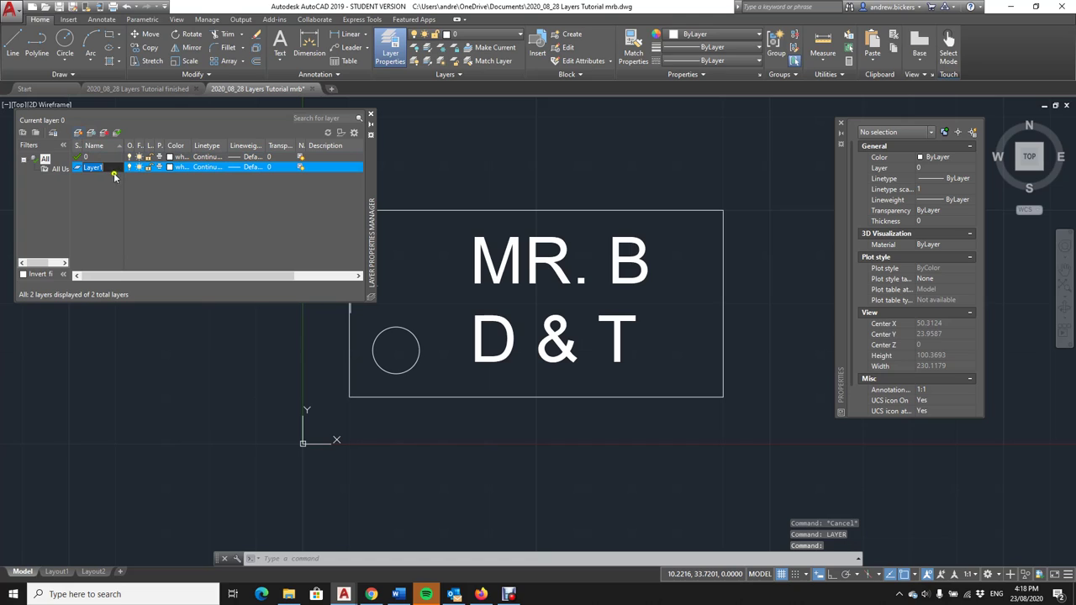
{"action": "type", "text": "engrave"}
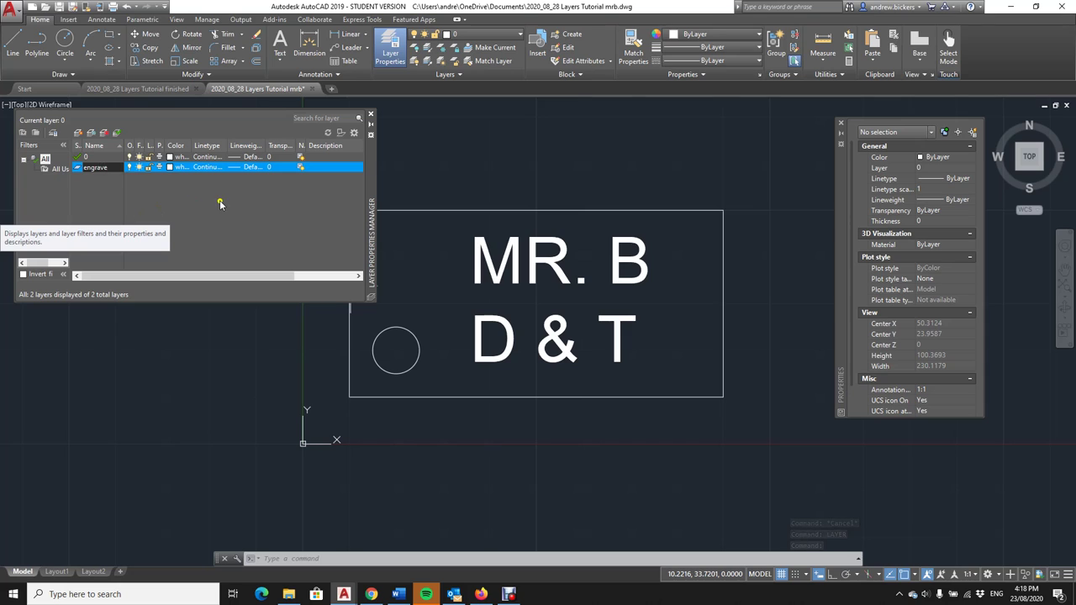
{"action": "left_click", "coordinate": [173, 166]}
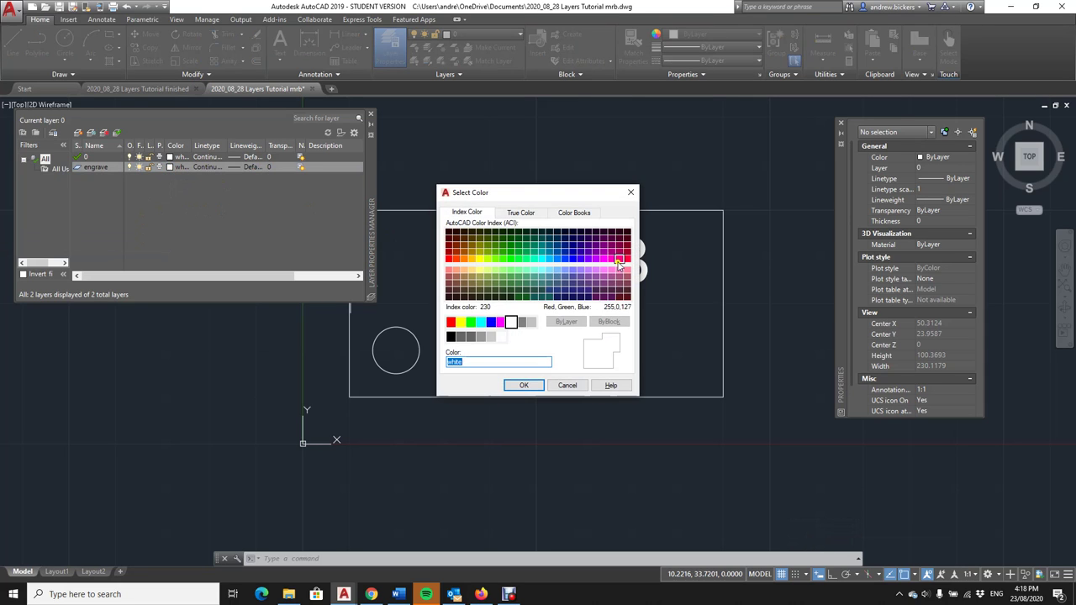
{"action": "left_click", "coordinate": [450, 261]}
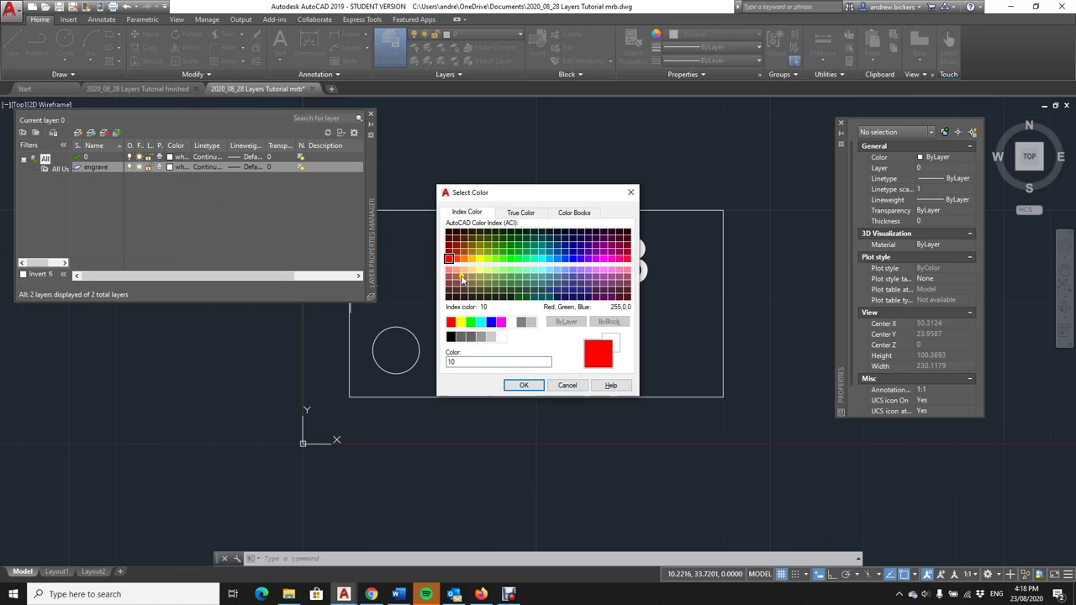
{"action": "left_click", "coordinate": [521, 384]}
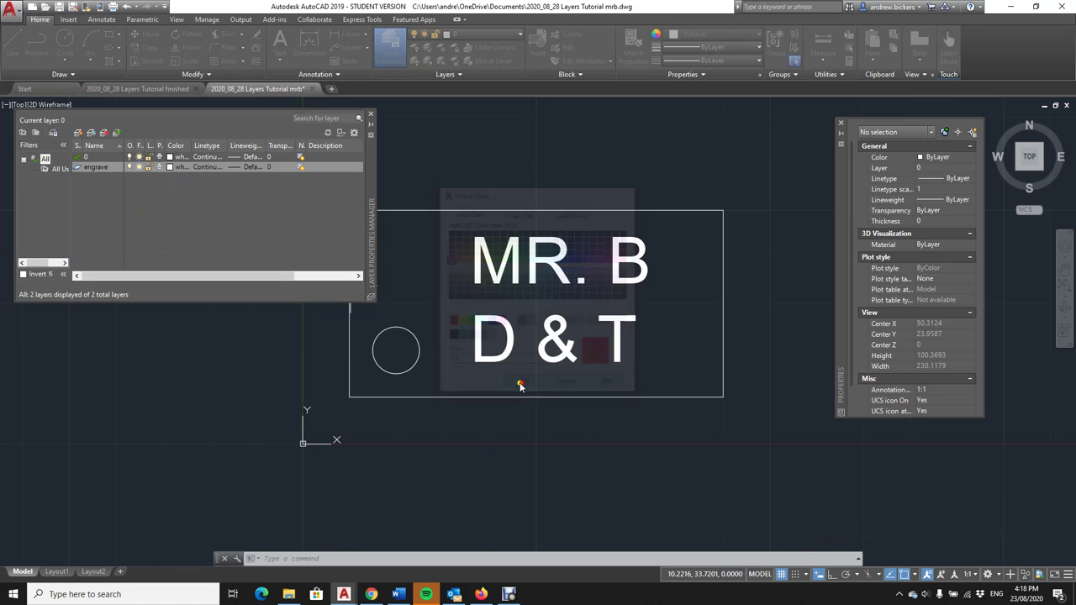
Create another layer named cut, make it current, and set its colour to green, index 80
{"action": "left_click", "coordinate": [78, 133]}
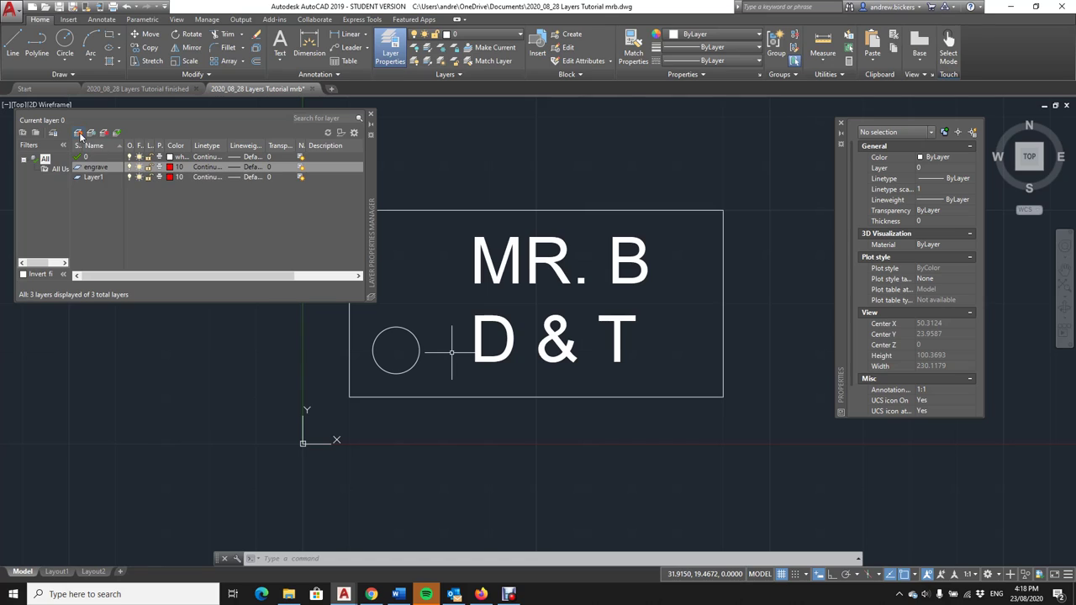
{"action": "left_click", "coordinate": [105, 176]}
{"action": "double_click", "coordinate": [106, 176]}
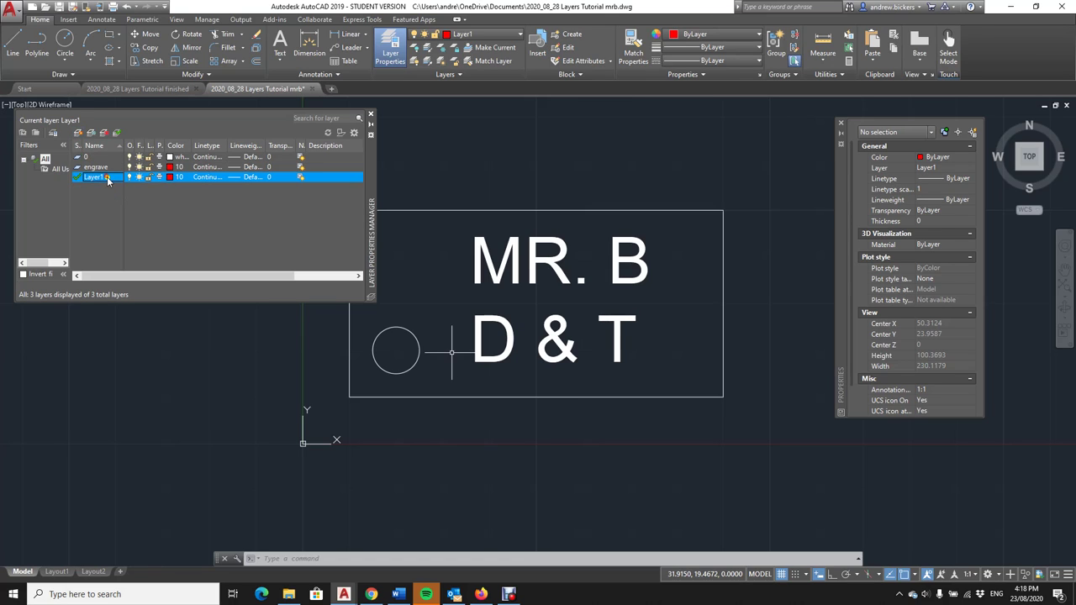
{"action": "left_click", "coordinate": [105, 178]}
{"action": "key", "text": "BackSpace"}
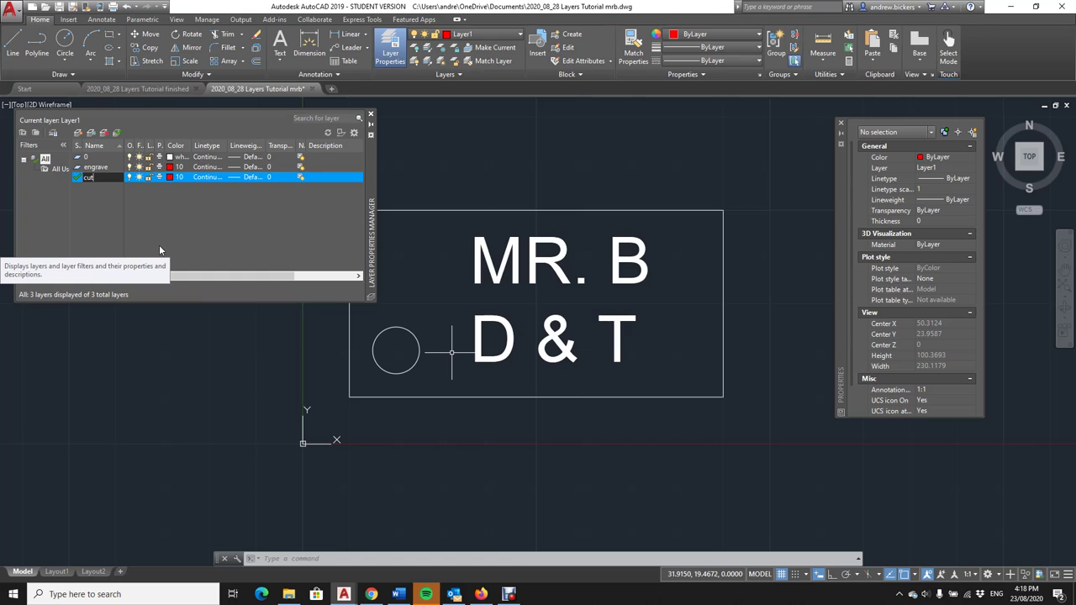
{"action": "left_click", "coordinate": [174, 180]}
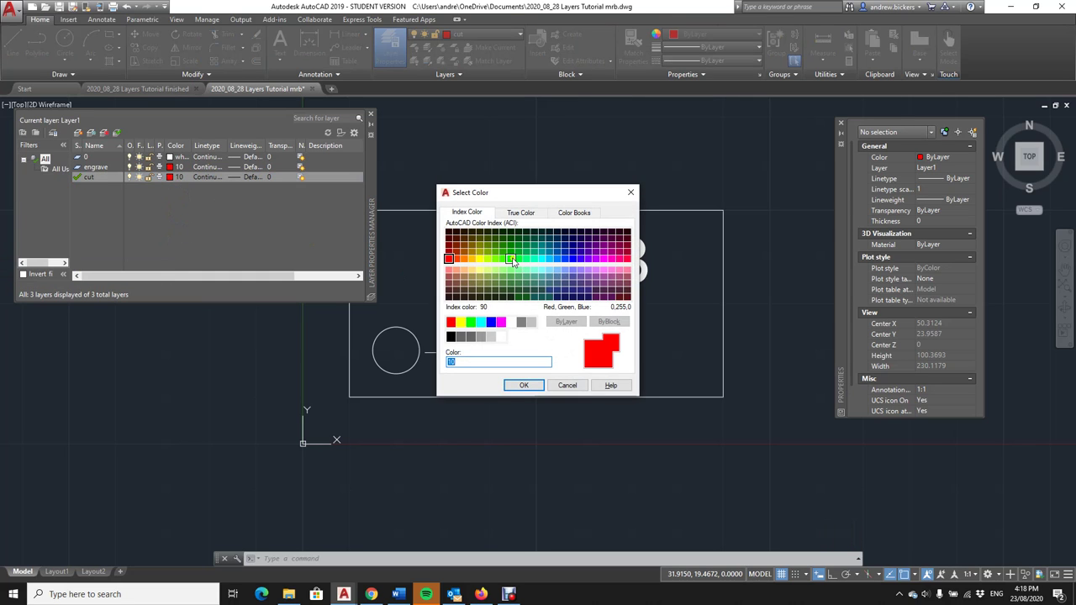
{"action": "left_click", "coordinate": [502, 259]}
{"action": "left_click", "coordinate": [521, 385]}
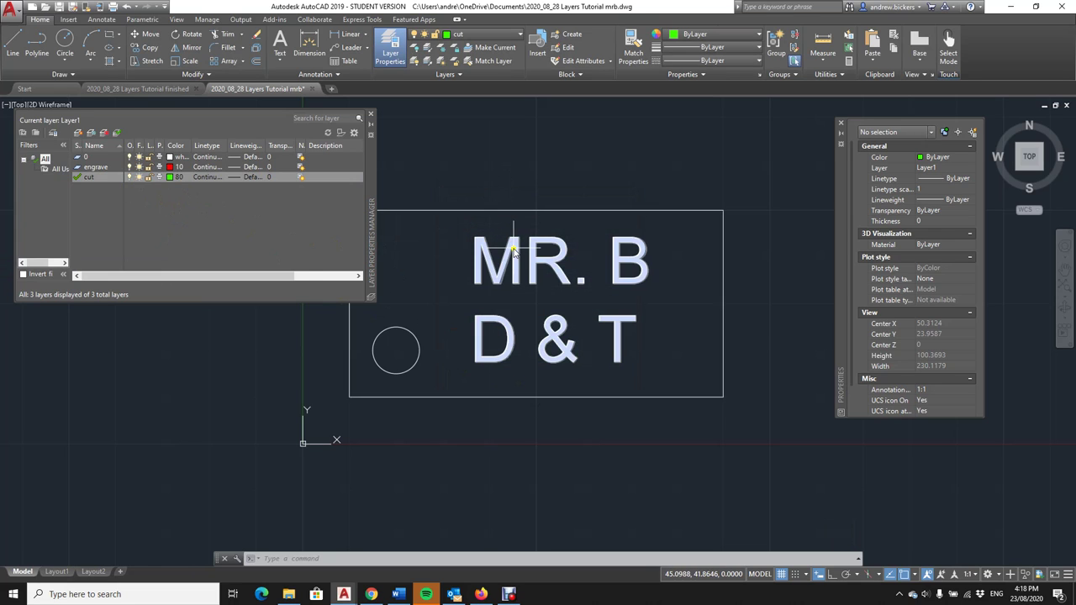
Practise switching the current layer between 0 and engrave, finishing with layer 0 as the current layer
{"action": "double_click", "coordinate": [78, 158]}
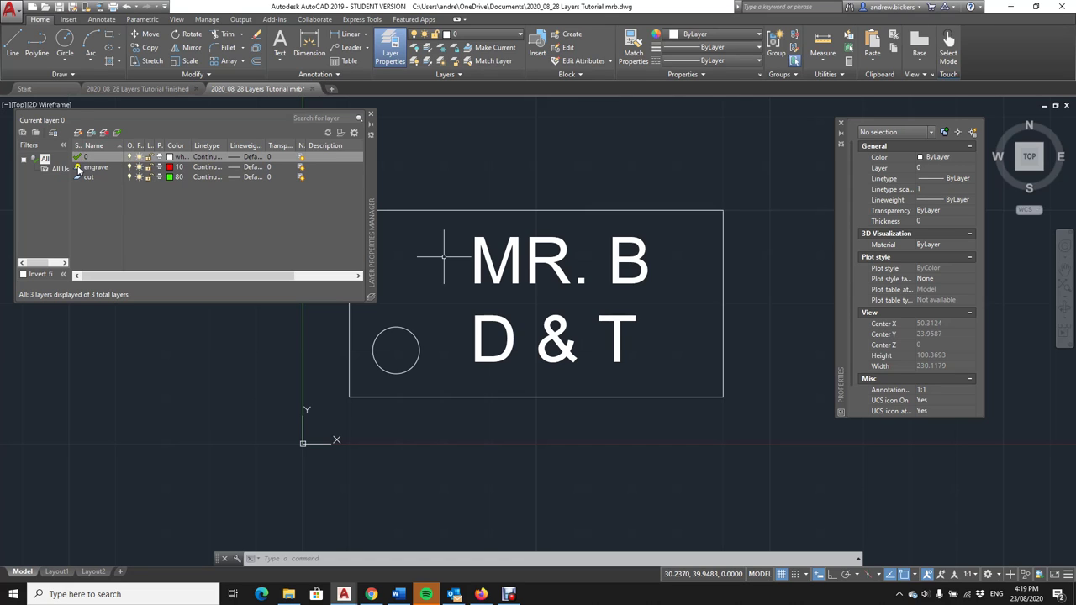
{"action": "double_click", "coordinate": [78, 167]}
{"action": "double_click", "coordinate": [78, 158]}
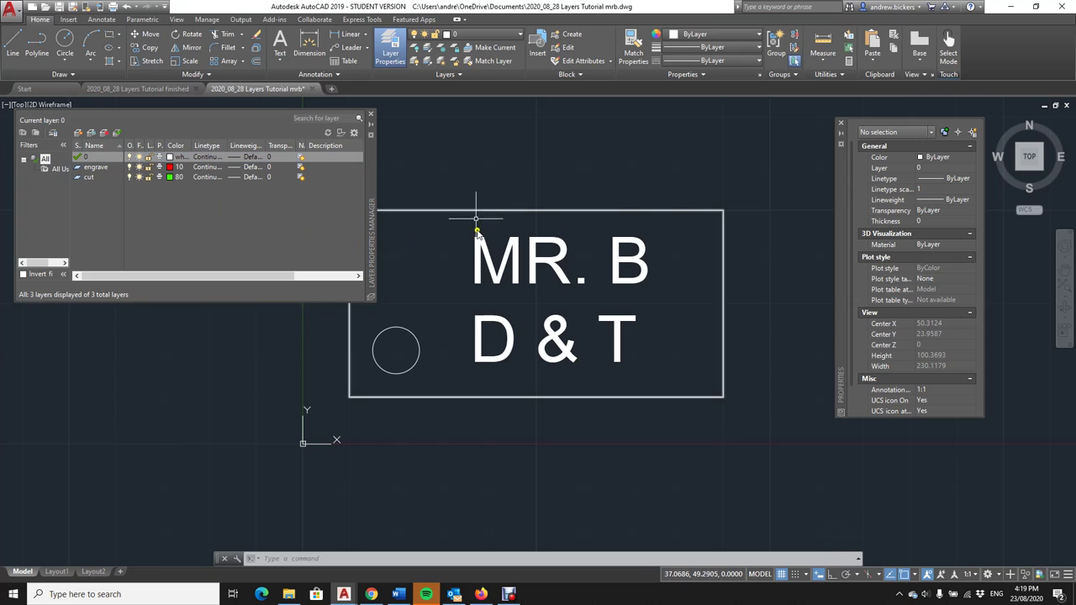
Turn layer 0 off and back on, and try the visibility toggles of the engrave and cut layers
{"action": "left_click", "coordinate": [129, 157]}
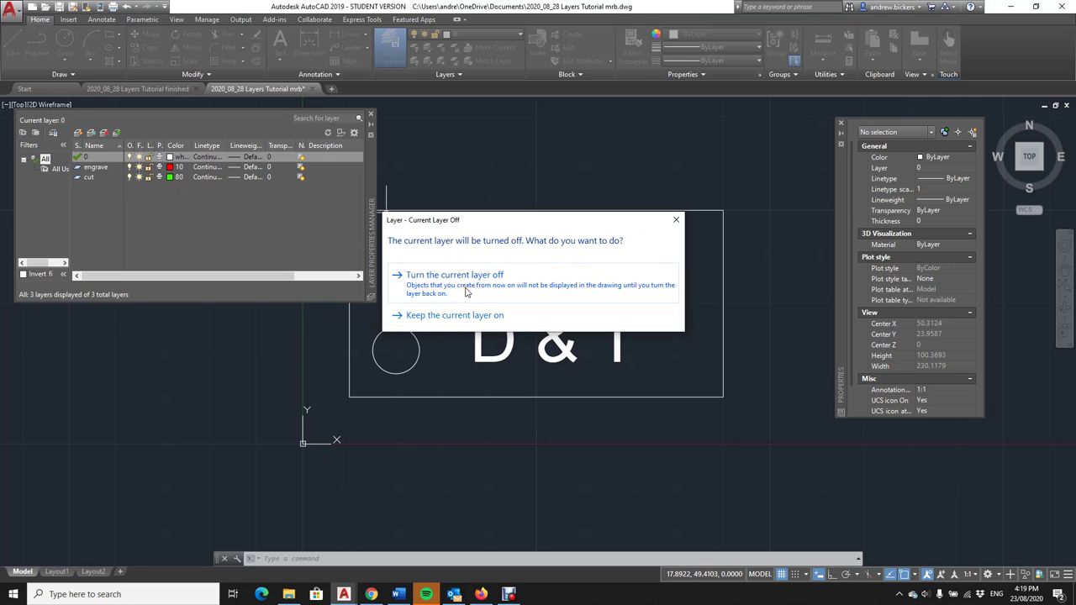
{"action": "left_click", "coordinate": [467, 292]}
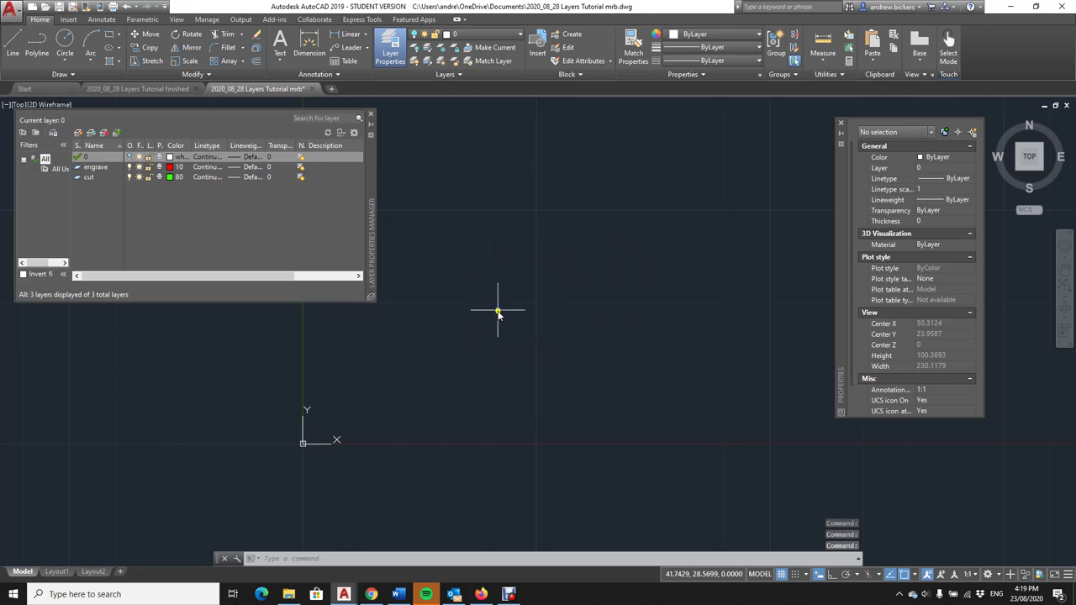
{"action": "left_click", "coordinate": [130, 159]}
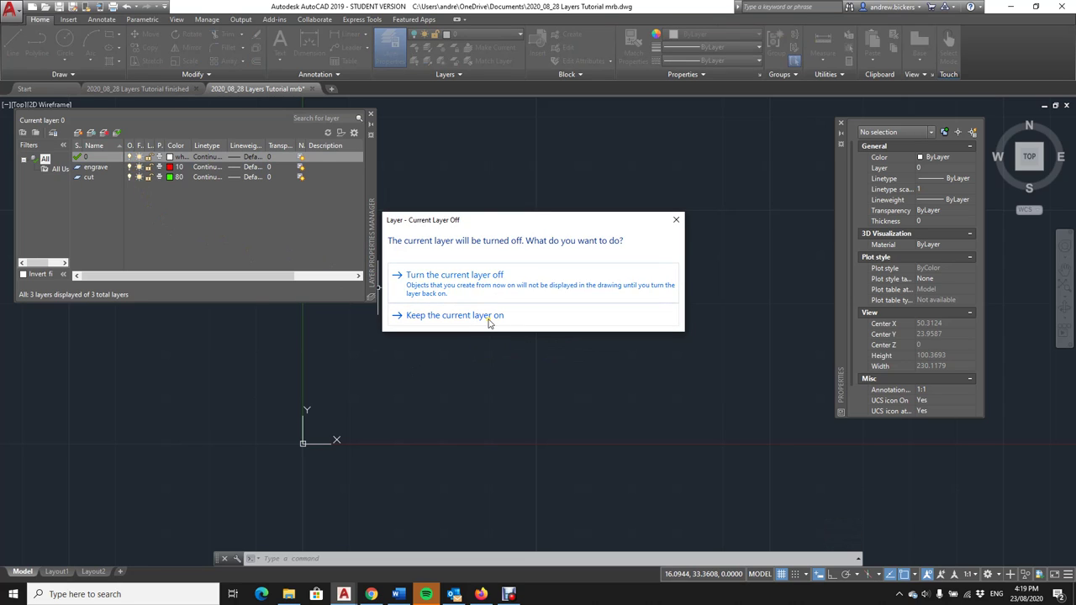
{"action": "left_click", "coordinate": [490, 318]}
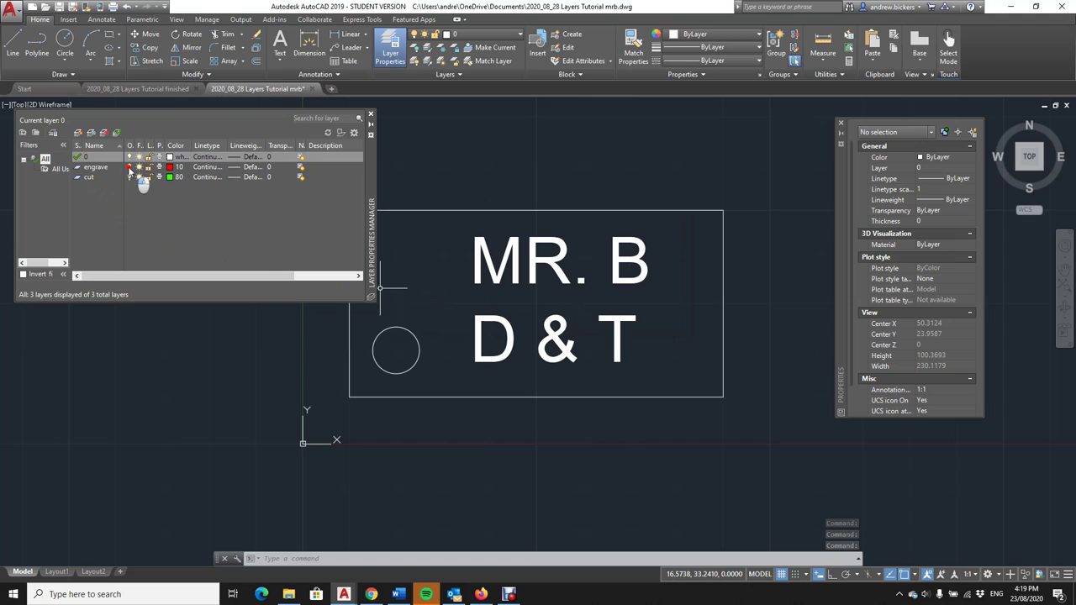
{"action": "left_click", "coordinate": [128, 168]}
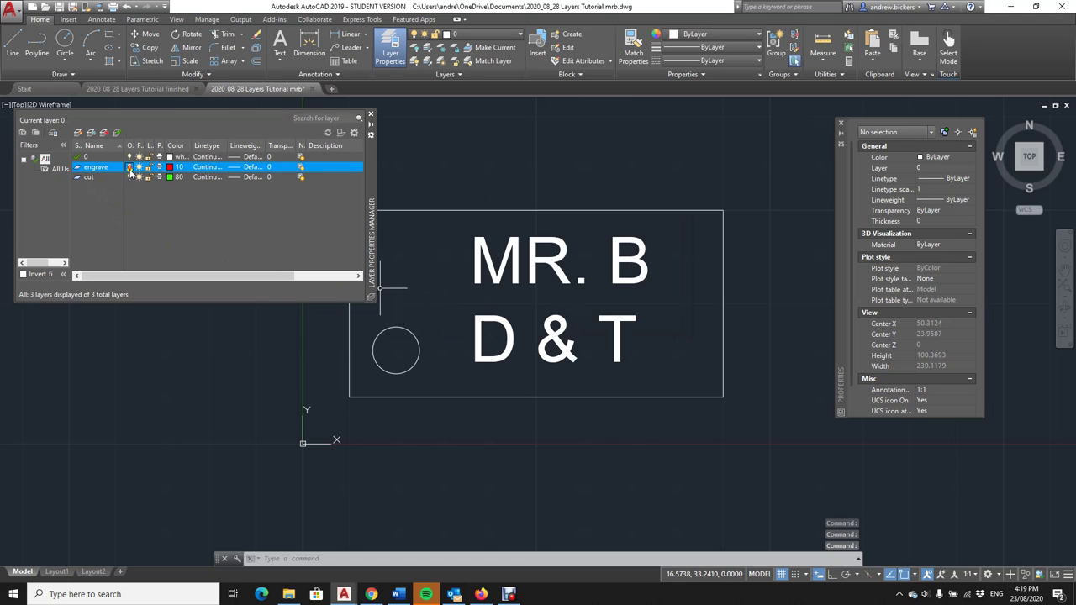
{"action": "left_click", "coordinate": [129, 177]}
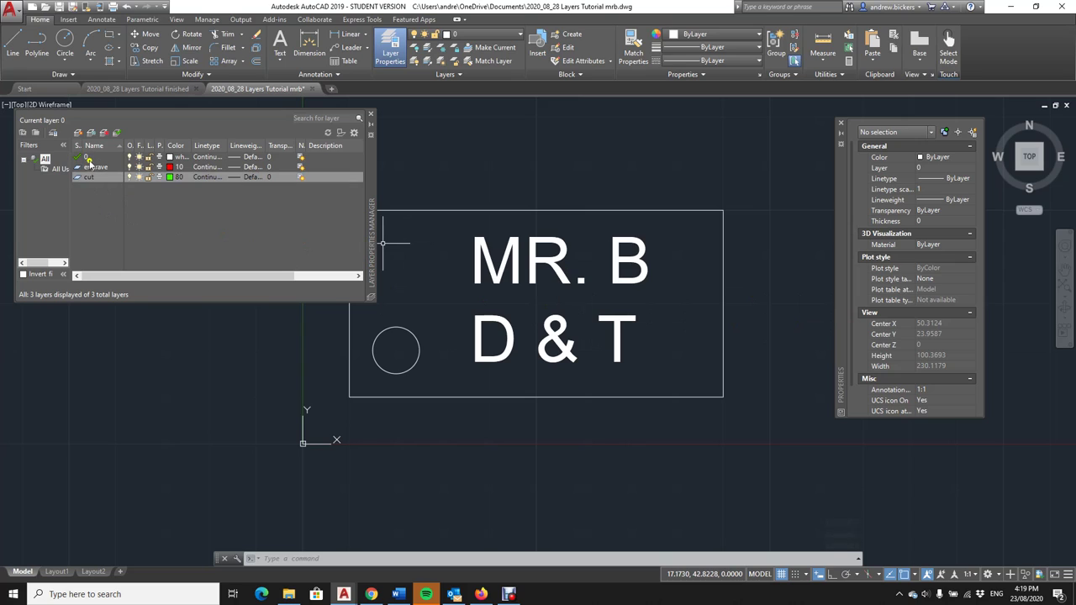
Select the nameplate's outer rectangle and change its layer property to cut
{"action": "left_click", "coordinate": [624, 211]}
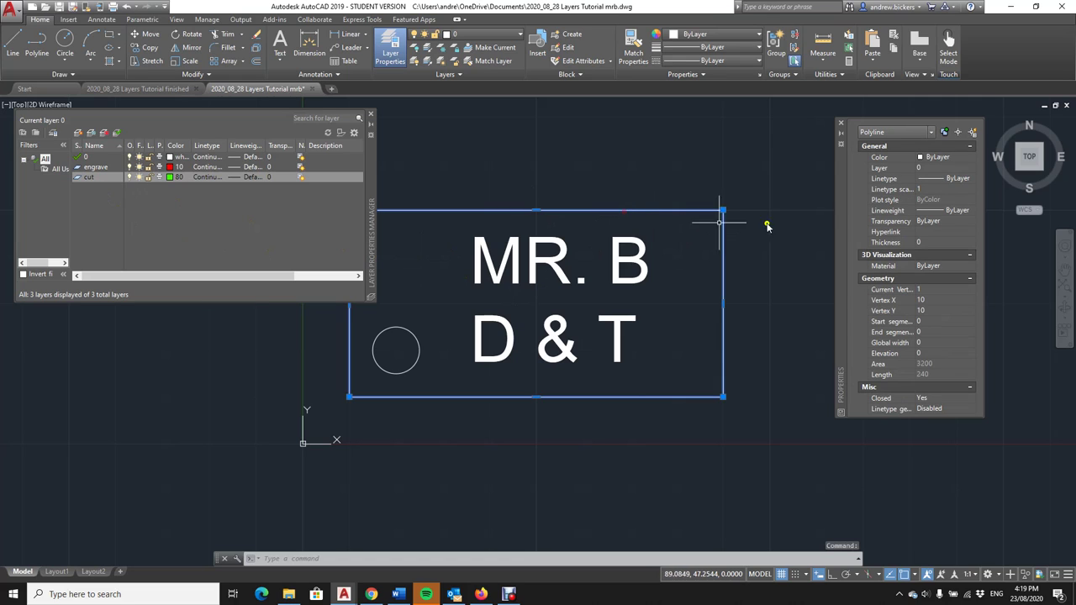
{"action": "left_click", "coordinate": [950, 168]}
{"action": "left_click", "coordinate": [971, 168]}
{"action": "left_click", "coordinate": [960, 189]}
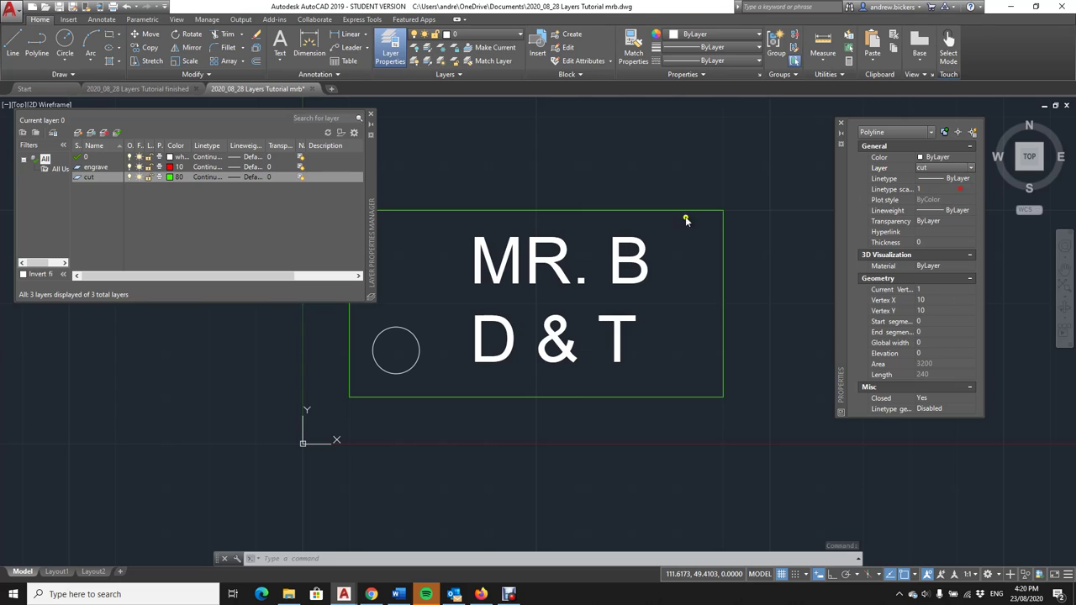
Add the circle to the selection, assign the selected objects to the cut layer, and clear the selection
{"action": "left_click", "coordinate": [408, 331]}
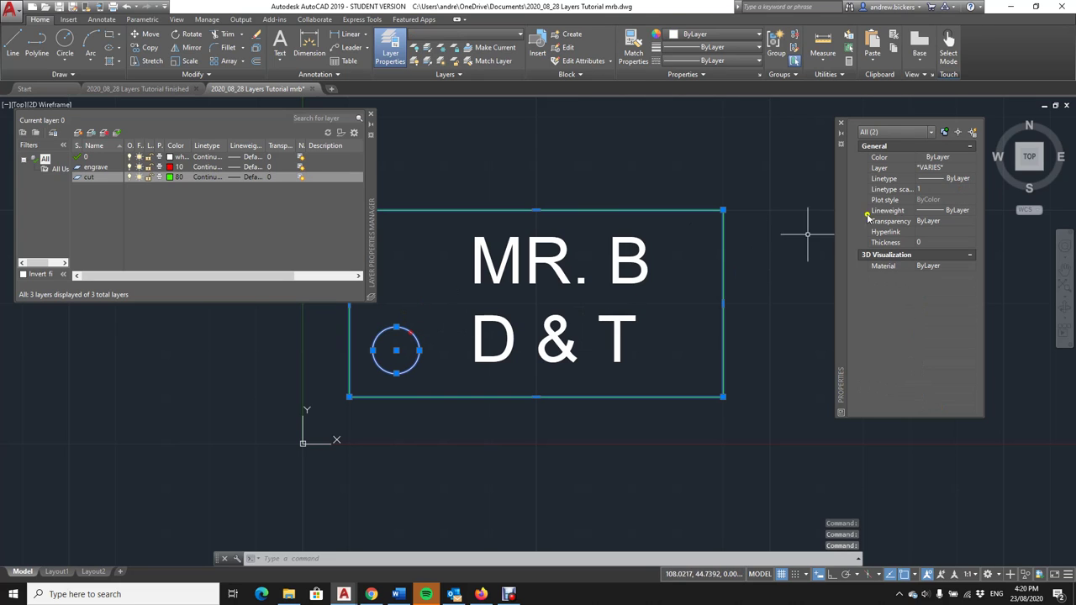
{"action": "left_click", "coordinate": [956, 170]}
{"action": "left_click", "coordinate": [971, 168]}
{"action": "left_click", "coordinate": [946, 190]}
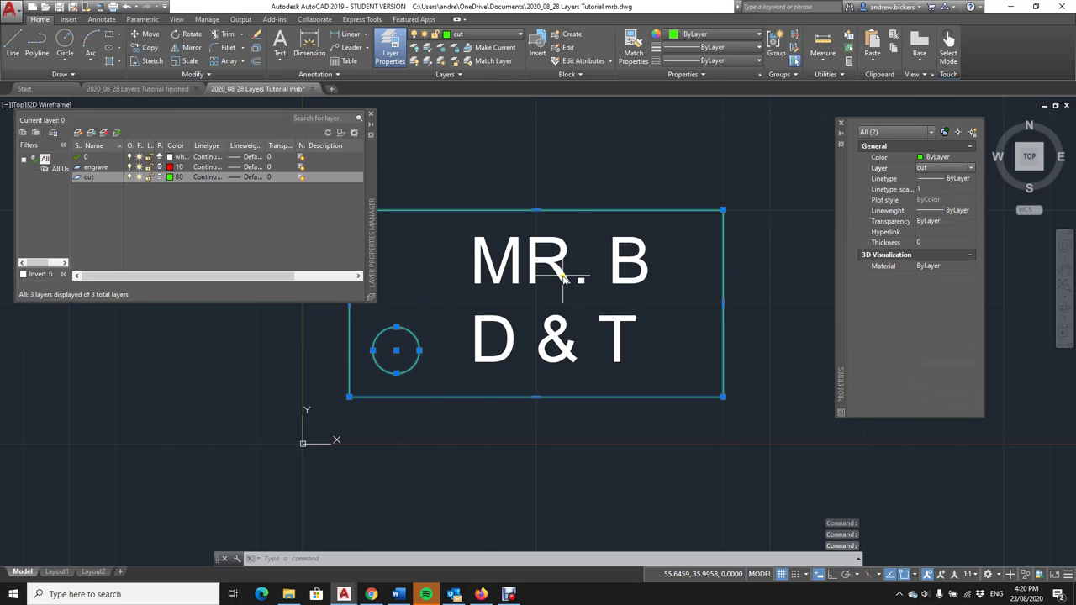
{"action": "key", "text": "Escape"}
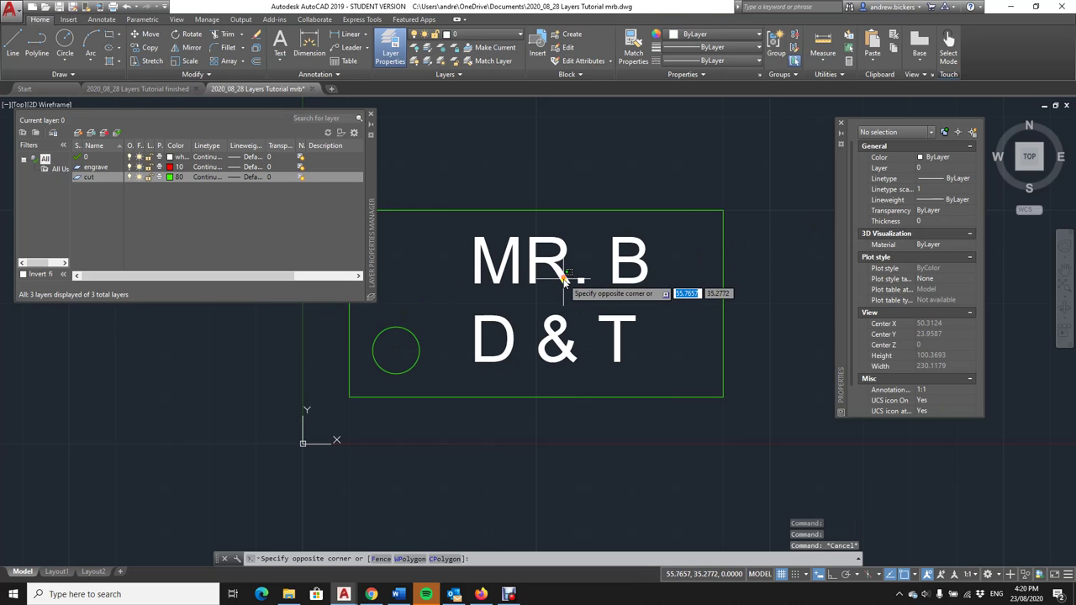
Assign the nameplate's multiline text to the engrave layer and save the drawing
{"action": "left_click", "coordinate": [561, 282]}
{"action": "left_click", "coordinate": [709, 273]}
{"action": "left_click", "coordinate": [970, 168]}
{"action": "left_click", "coordinate": [952, 191]}
{"action": "left_click", "coordinate": [952, 196]}
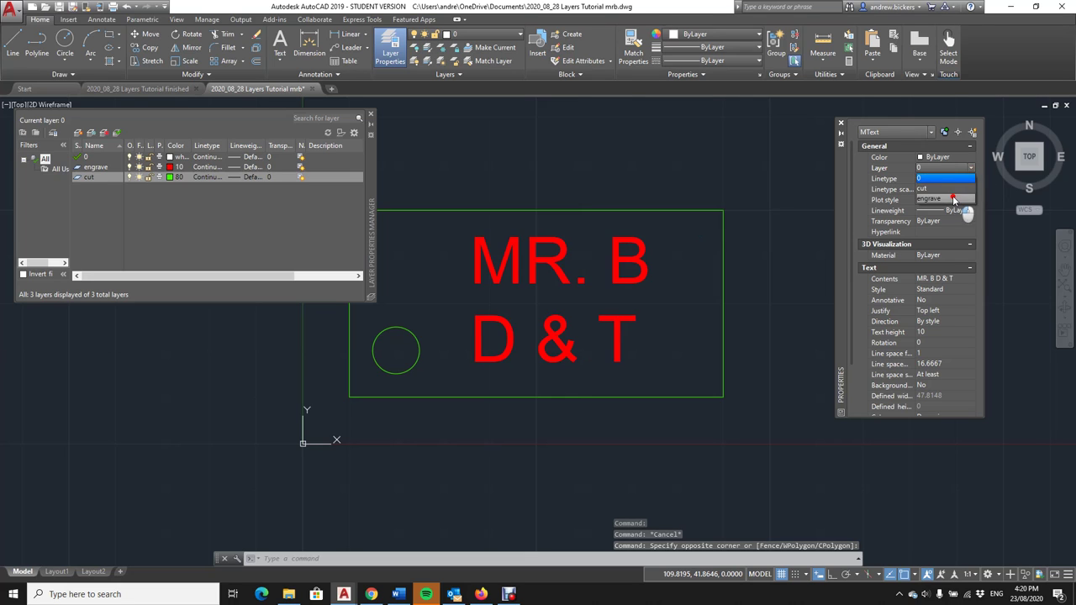
{"action": "left_click", "coordinate": [773, 240]}
{"action": "key", "text": "Escape"}
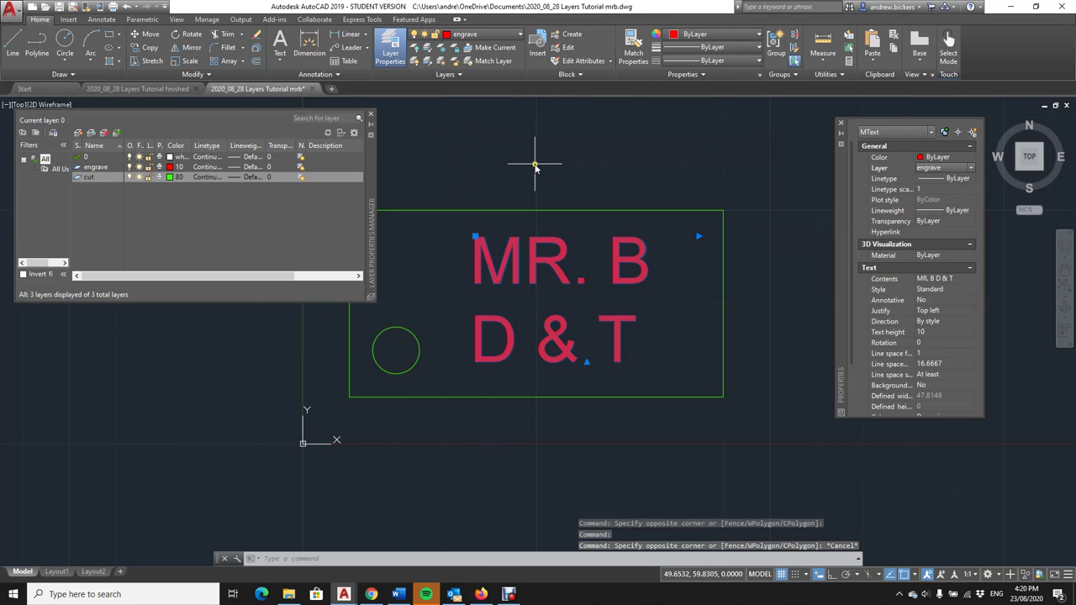
{"action": "left_click", "coordinate": [17, 11]}
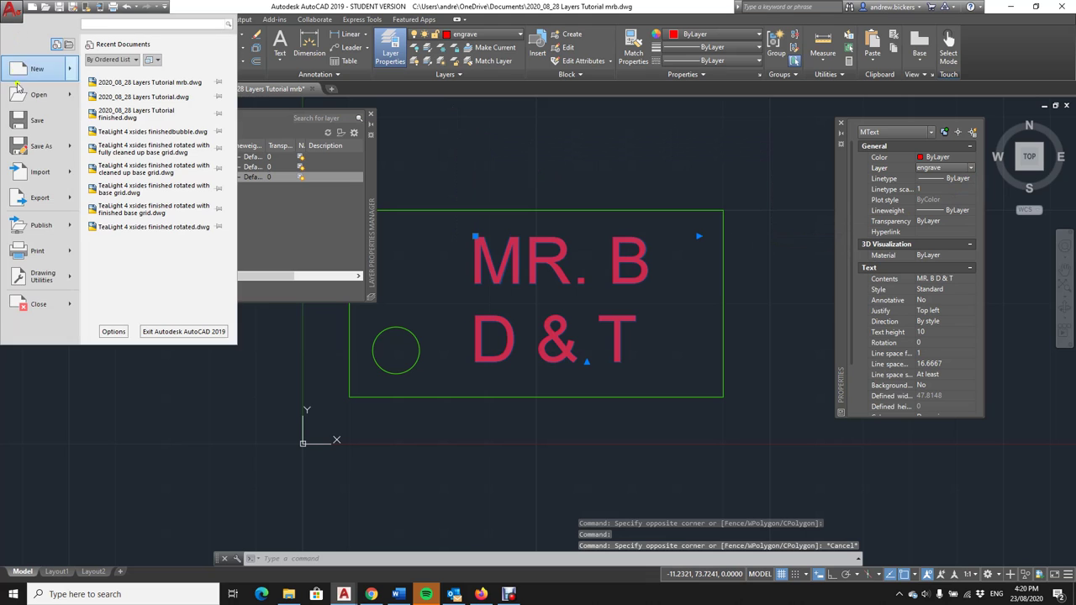
{"action": "left_click", "coordinate": [25, 122]}
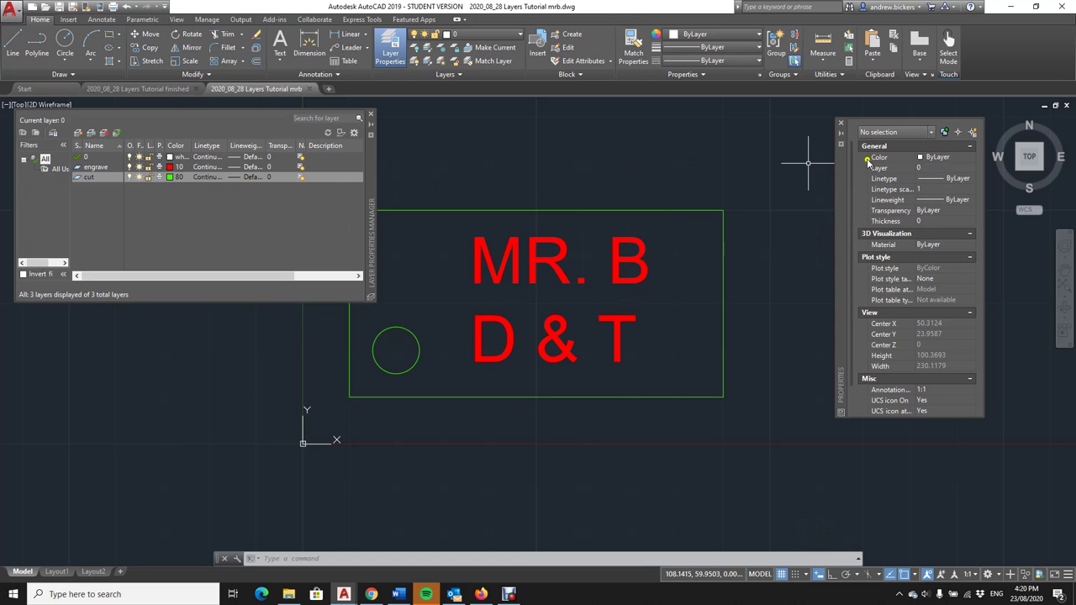
Select the nameplate's outer rectangle to check its layer and colour against the layer list, and clear the selection
{"action": "left_click", "coordinate": [610, 211]}
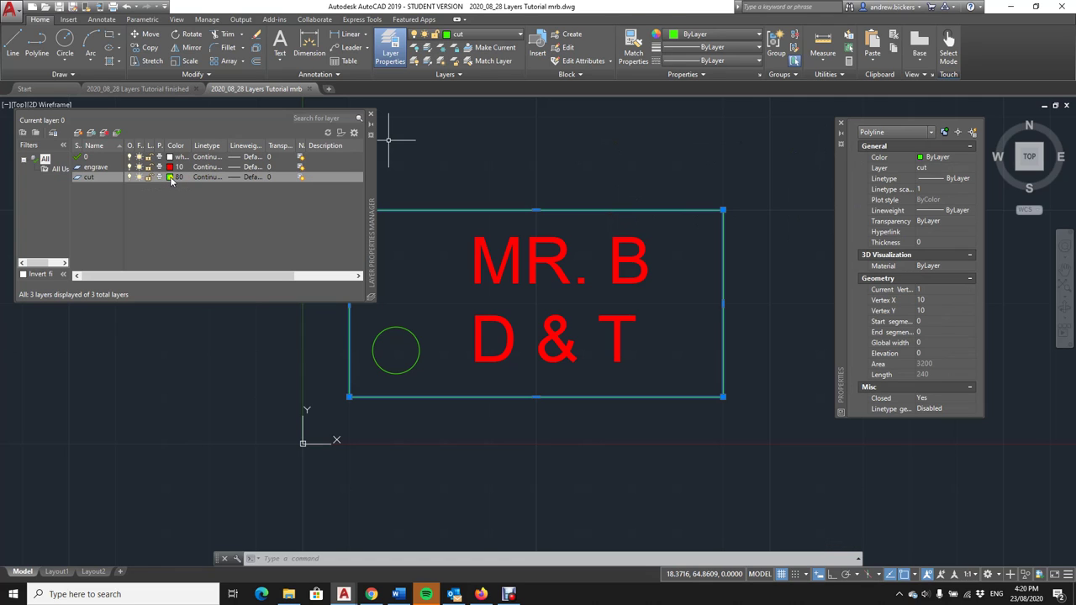
{"action": "key", "text": "Escape"}
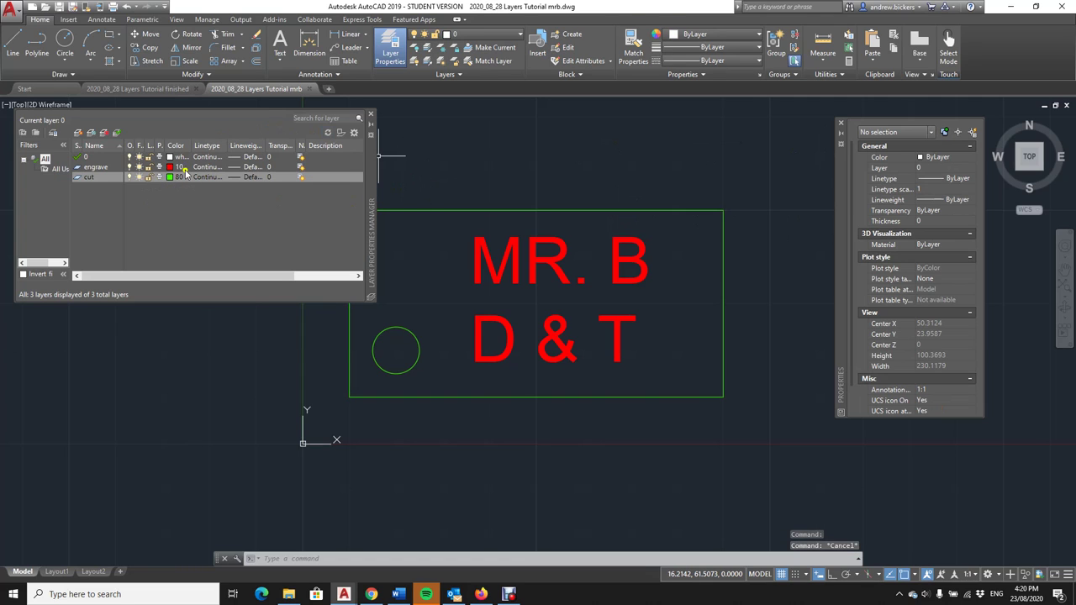